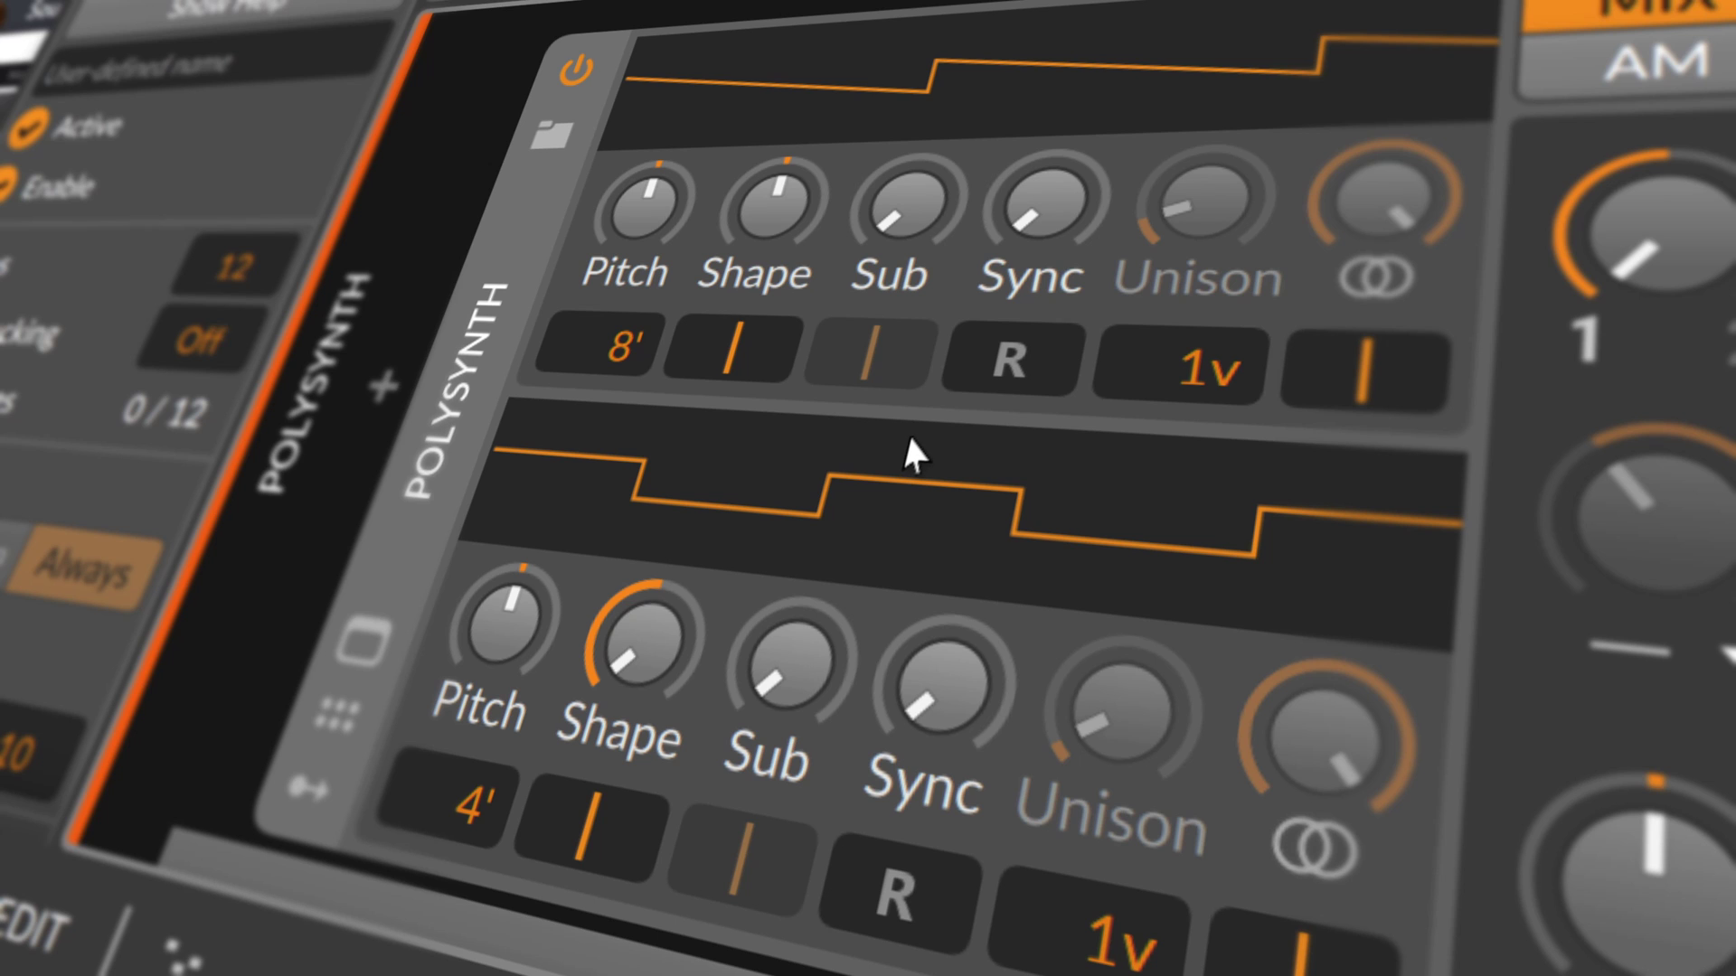
# Turn down the Shape amount on both the upper and lower oscillators, reaching −100 %.
pyautogui.moveTo(773, 201)
pyautogui.mouseDown()
pyautogui.moveTo(773, 344)
pyautogui.moveTo(773, 52)
pyautogui.moveTo(773, 202)
pyautogui.mouseUp()
pyautogui.moveTo(639, 649)
pyautogui.mouseDown()
pyautogui.moveTo(639, 724)
pyautogui.moveTo(640, 649)
pyautogui.mouseUp()
# Lower the upper oscillator's Pitch, then reset it to centre.
pyautogui.moveTo(669, 226); pyautogui.dragTo(669, 118)
pyautogui.doubleClick(651, 220)
pyautogui.moveTo(642, 225); pyautogui.dragTo(649, 226)
# Move the upper oscillator's octave from 8' to 4'.
pyautogui.scroll(-1, 608, 347)
pyautogui.scroll(1, 609, 346)
pyautogui.moveTo(631, 348); pyautogui.dragTo(630, 330)
pyautogui.scroll(-1, 608, 346)
pyautogui.scroll(2, 609, 347)
# Sweep the upper oscillator's Shape between −100 % and 100 %, settling near zero.
pyautogui.moveTo(760, 227); pyautogui.dragTo(760, 384)
pyautogui.doubleClick(768, 219)
pyautogui.moveTo(795, 200); pyautogui.dragTo(795, 328)
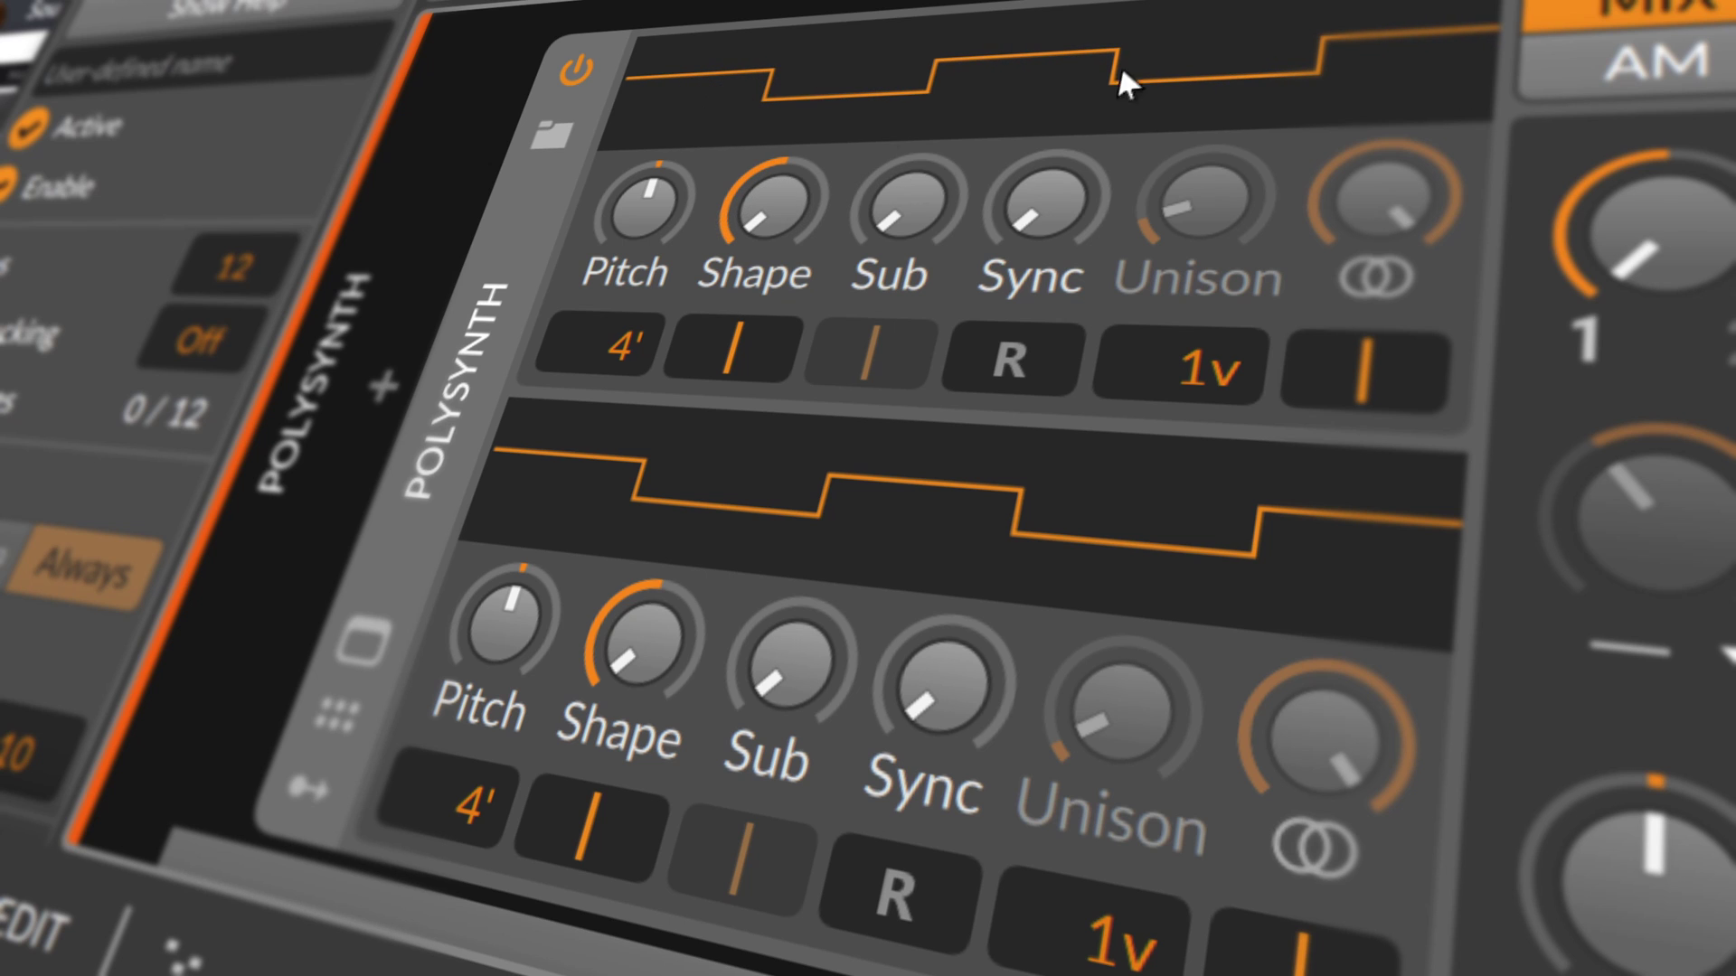
pyautogui.moveTo(776, 228); pyautogui.dragTo(776, 111)
pyautogui.scroll(1, 776, 228)
pyautogui.moveTo(774, 226); pyautogui.dragTo(774, 108)
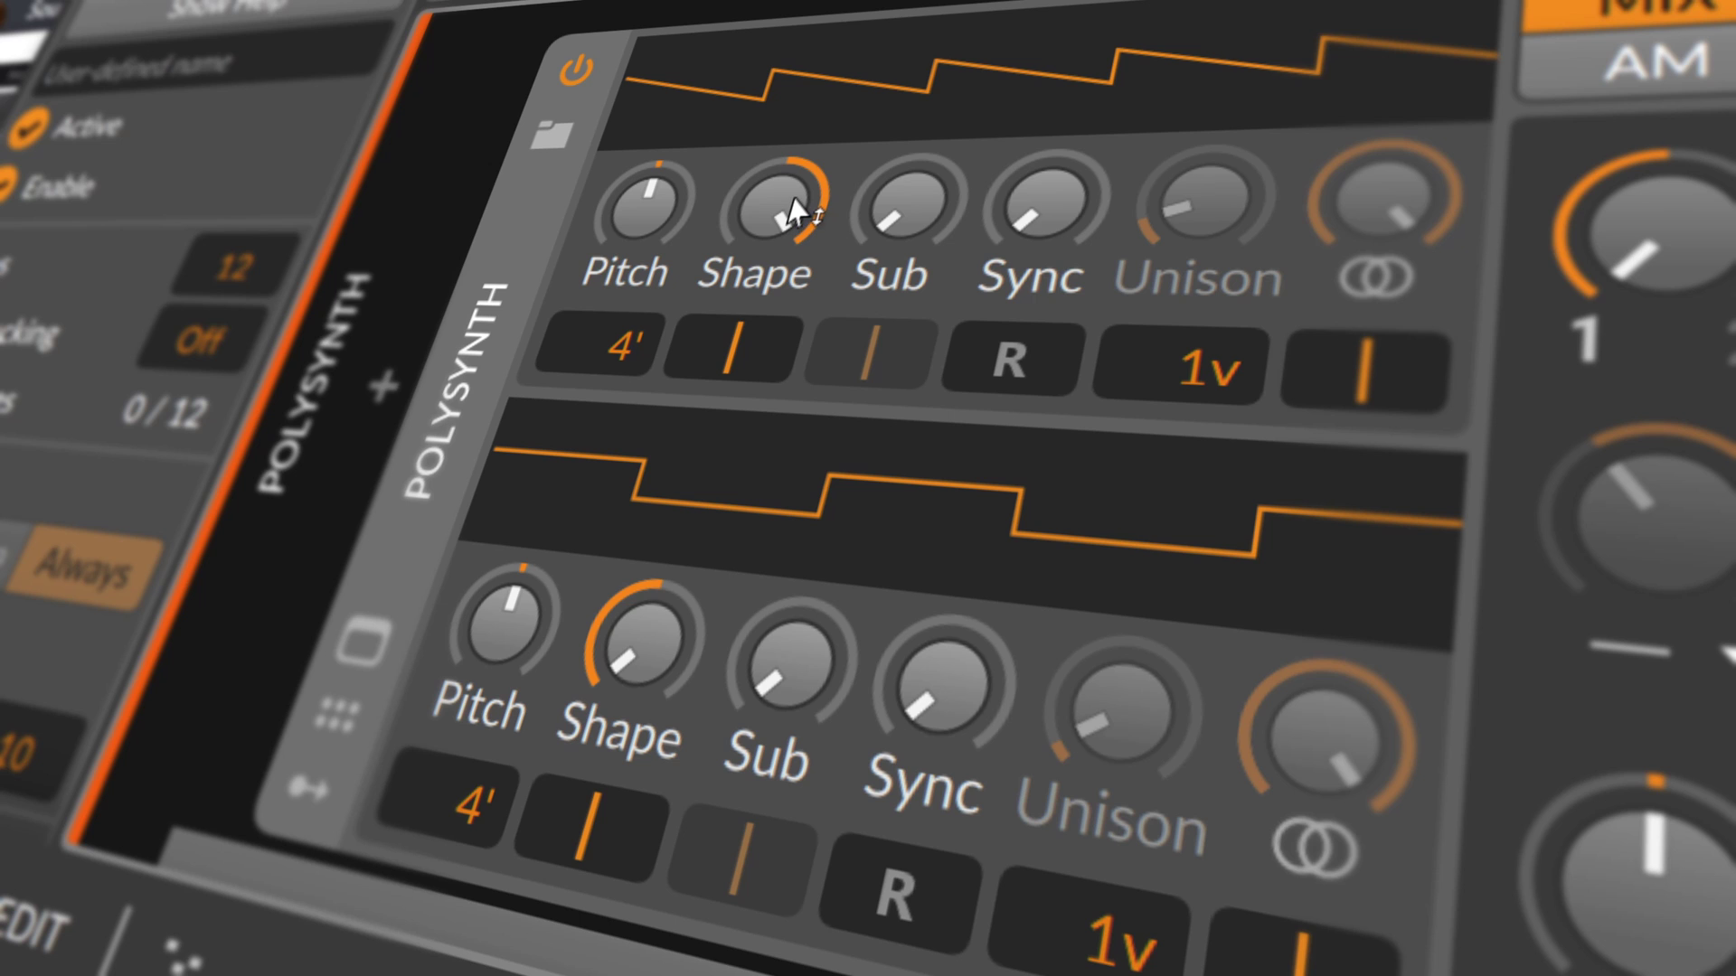
pyautogui.moveTo(788, 201); pyautogui.dragTo(788, 318)
pyautogui.moveTo(794, 212); pyautogui.dragTo(794, 221)
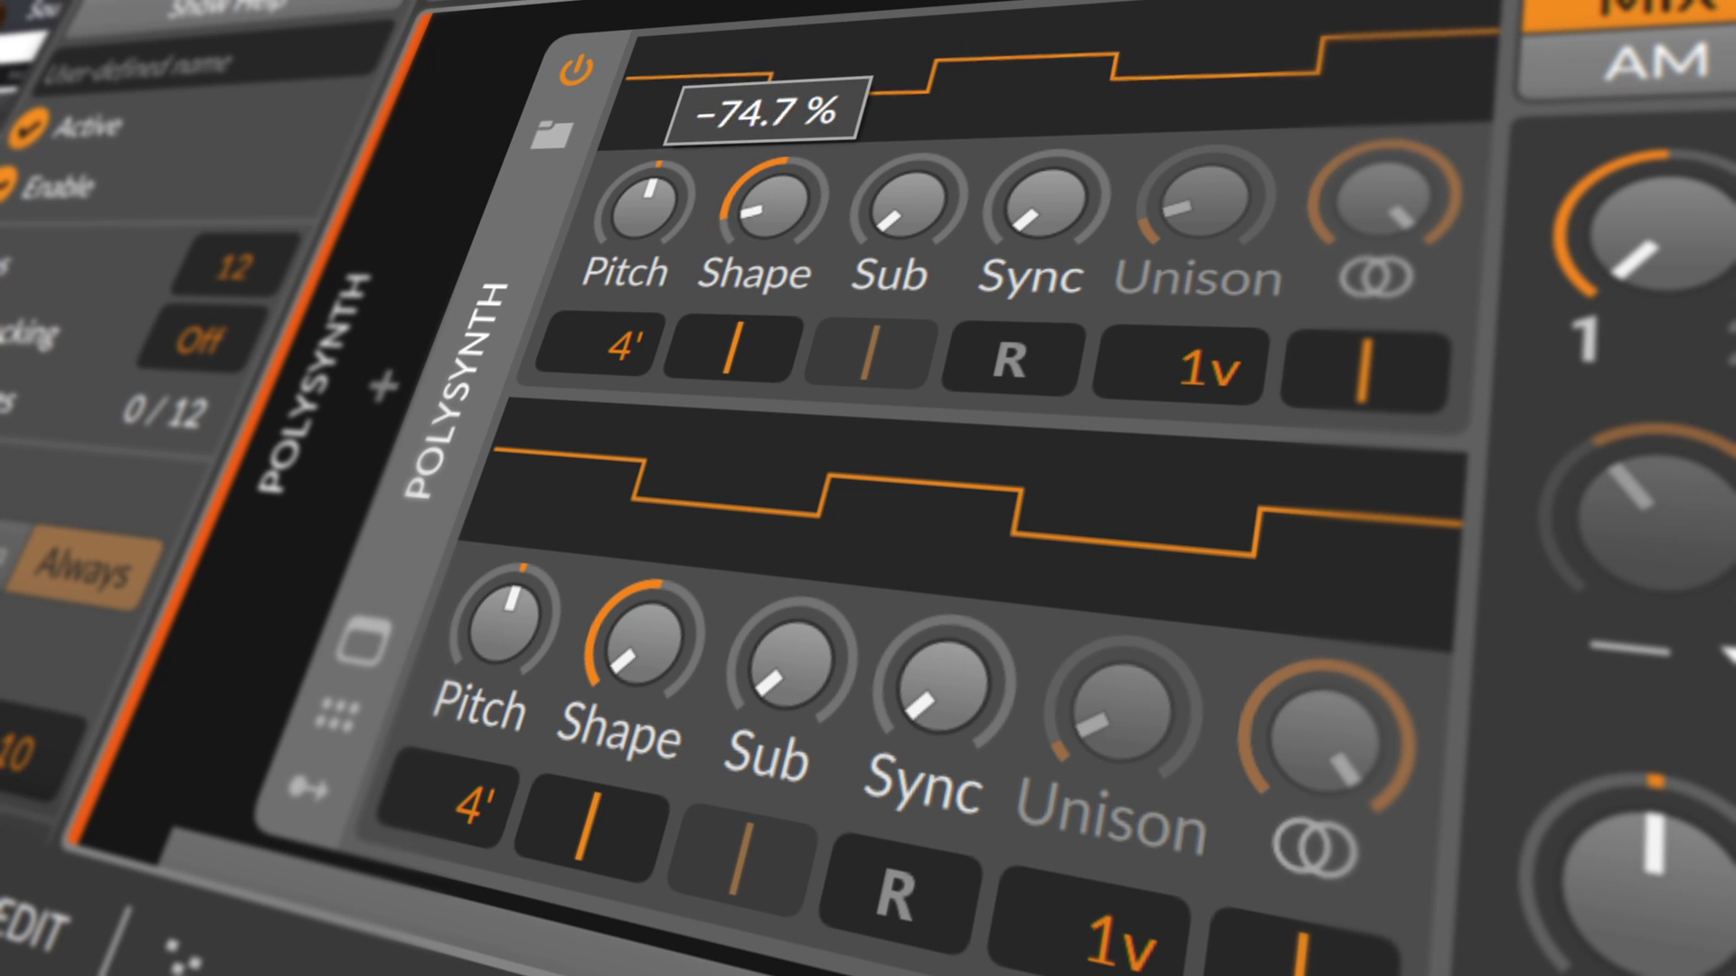
# Widen the upper oscillator's pulse width and trim Shape to about 41.6 %.
pyautogui.moveTo(766, 325); pyautogui.dragTo(766, 306)
pyautogui.moveTo(773, 208); pyautogui.dragTo(773, 242)
pyautogui.moveTo(750, 344); pyautogui.dragTo(762, 284)
# Reset the upper Shape, add a little Sub, raise Sync, and enable the R phase reset.
pyautogui.doubleClick(762, 285)
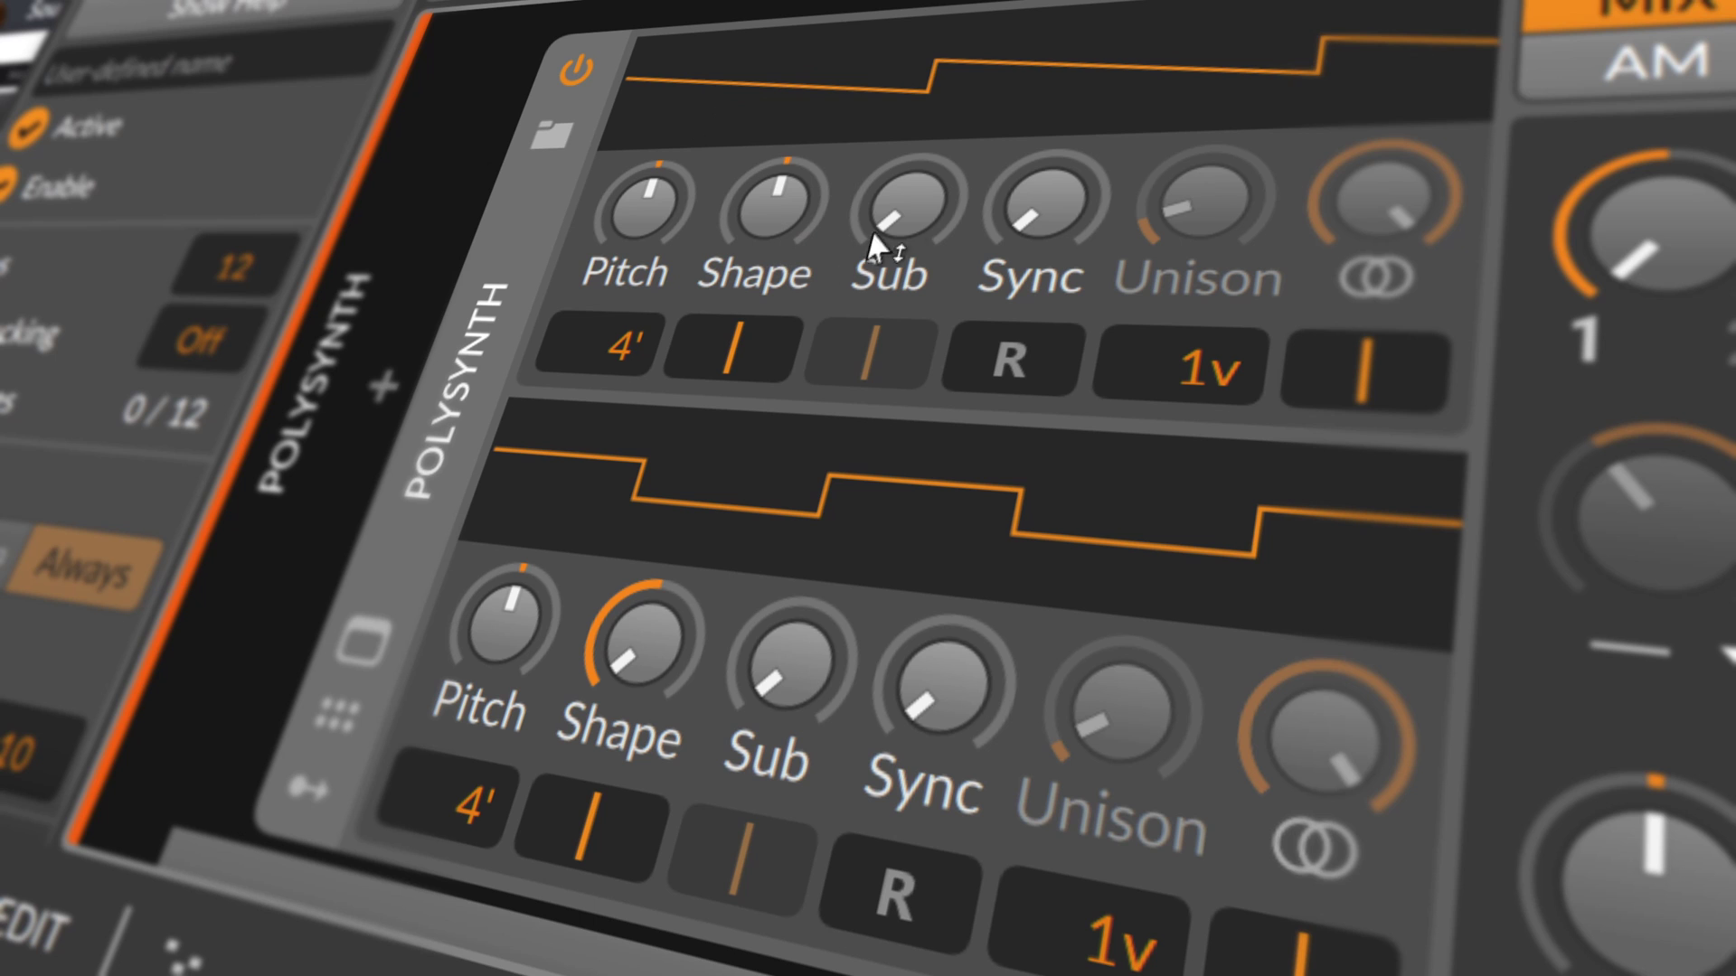
pyautogui.moveTo(892, 232); pyautogui.dragTo(929, 230)
pyautogui.moveTo(1044, 203); pyautogui.dragTo(1052, 240)
pyautogui.click(1014, 361)
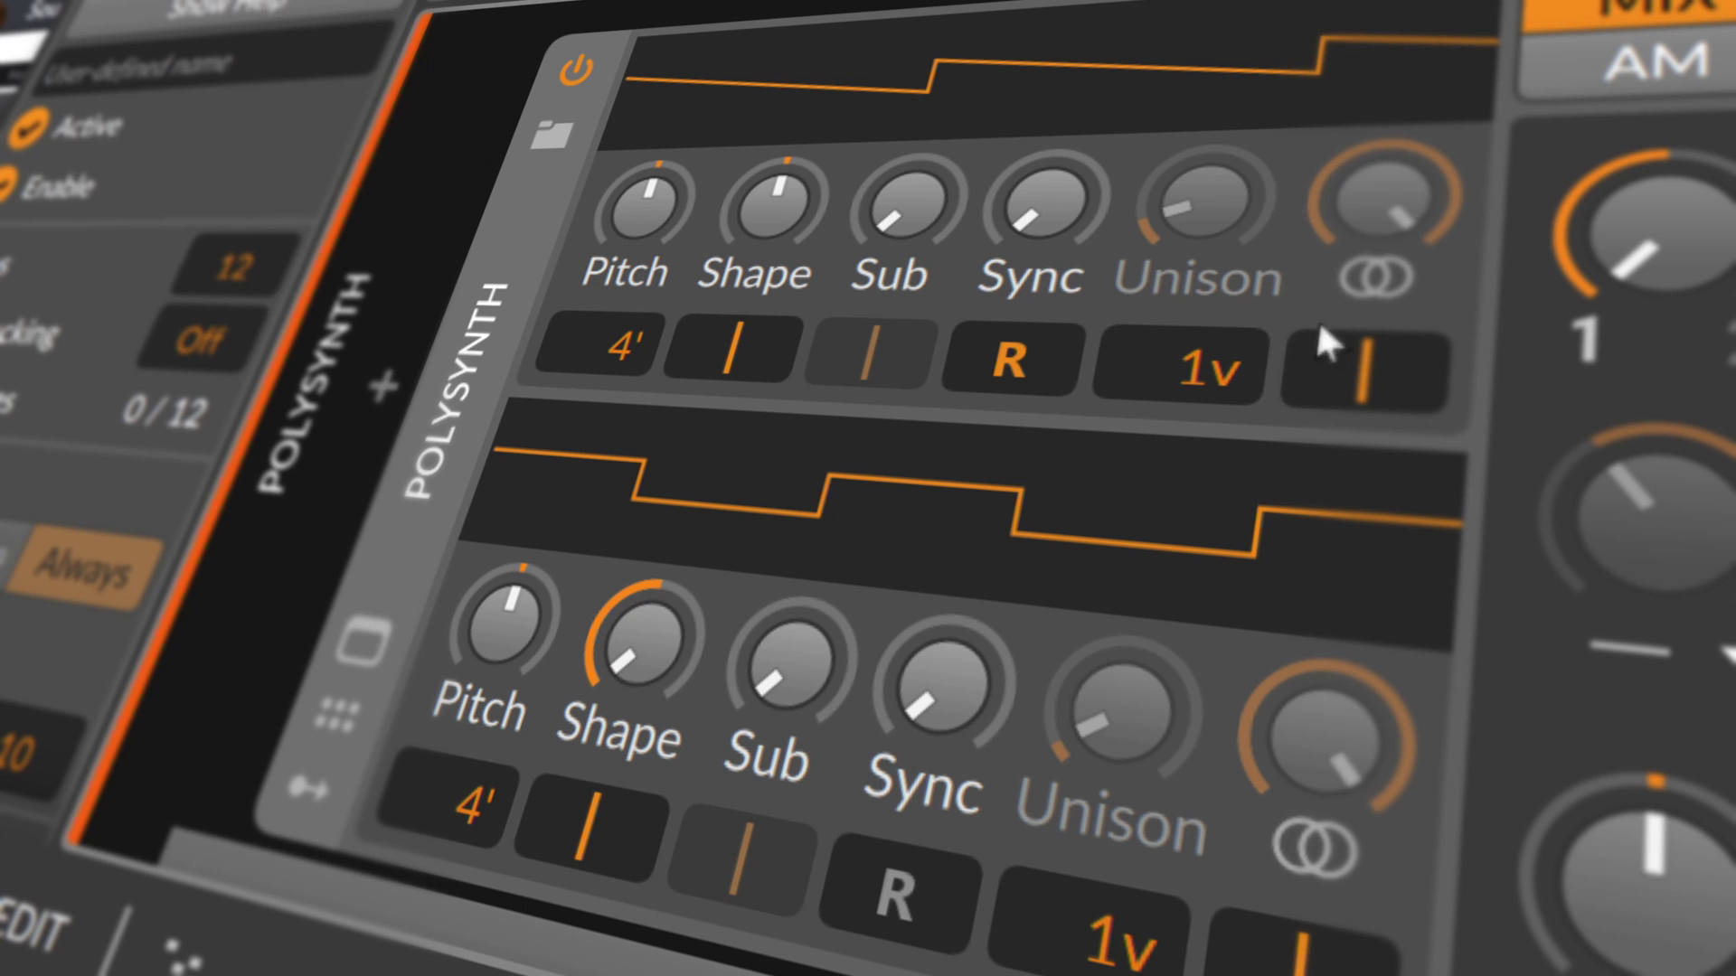
# Try upper-oscillator unison voice counts from 1 to 5 while adjusting detune.
pyautogui.moveTo(1179, 370); pyautogui.dragTo(1179, 344)
pyautogui.moveTo(1202, 201); pyautogui.dragTo(1203, 234)
pyautogui.moveTo(1180, 366)
pyautogui.mouseDown()
pyautogui.moveTo(1179, 385)
pyautogui.moveTo(1202, 312)
pyautogui.moveTo(1199, 362)
pyautogui.moveTo(1190, 347)
pyautogui.mouseUp()
pyautogui.moveTo(1206, 201)
pyautogui.mouseDown()
pyautogui.moveTo(1205, 112)
pyautogui.moveTo(1205, 192)
pyautogui.mouseUp()
pyautogui.moveTo(1202, 357)
pyautogui.mouseDown()
pyautogui.moveTo(1192, 384)
pyautogui.moveTo(1205, 360)
pyautogui.mouseUp()
# Set 2 unison voices, narrow stereo width to 0 %, and raise the bar value to 56.4 %.
pyautogui.moveTo(1384, 204)
pyautogui.mouseDown()
pyautogui.moveTo(1384, 269)
pyautogui.moveTo(1384, 222)
pyautogui.mouseUp()
pyautogui.moveTo(1225, 380); pyautogui.dragTo(1212, 360)
pyautogui.moveTo(1387, 204)
pyautogui.mouseDown()
pyautogui.moveTo(1387, 267)
pyautogui.moveTo(1387, 176)
pyautogui.mouseUp()
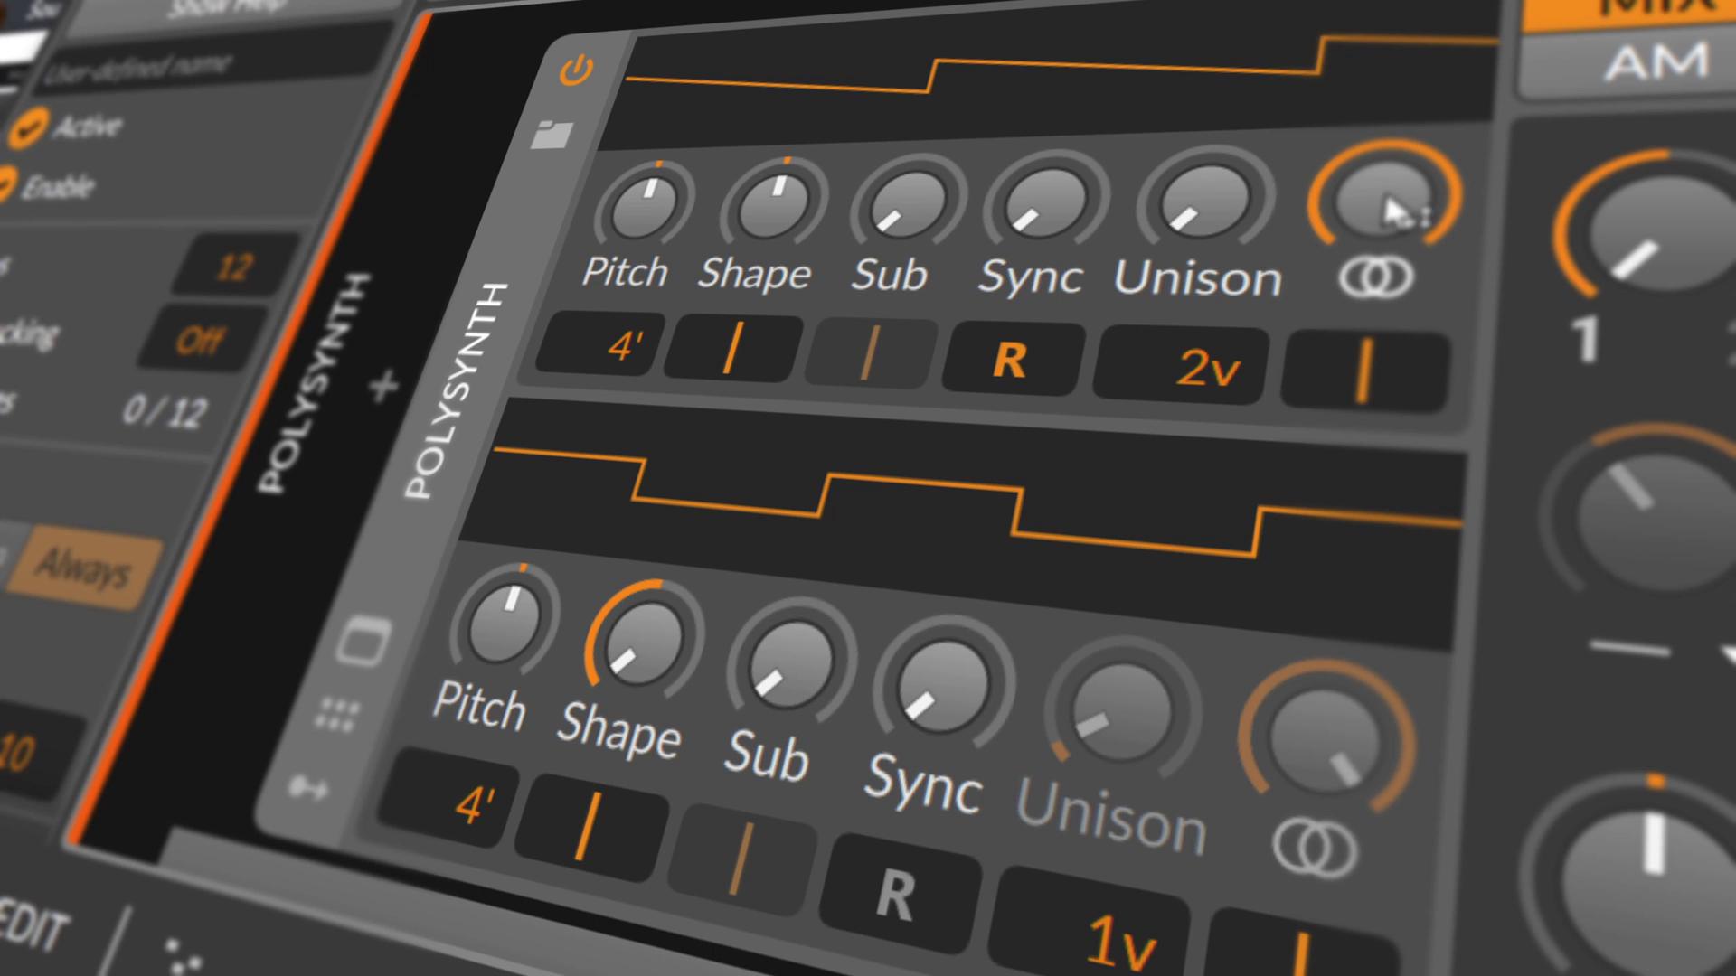
pyautogui.moveTo(1358, 369)
pyautogui.mouseDown()
pyautogui.moveTo(1358, 392)
pyautogui.moveTo(1358, 307)
pyautogui.moveTo(1358, 393)
pyautogui.mouseUp()
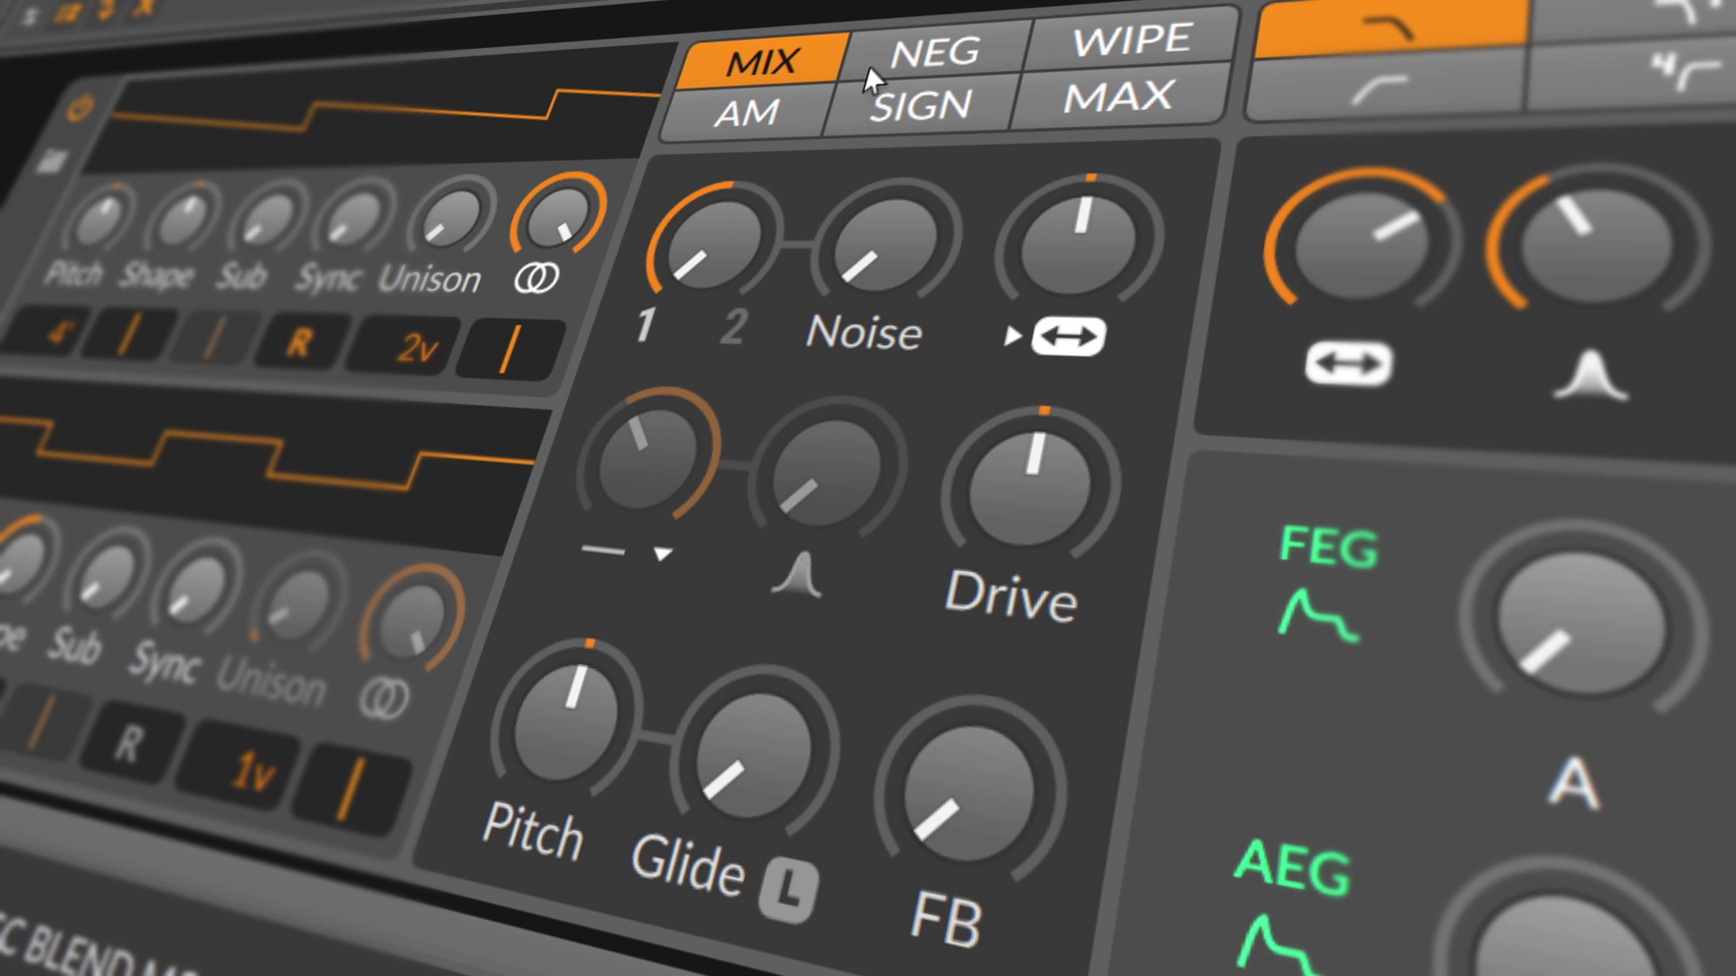
pyautogui.click(891, 68)
pyautogui.click(1067, 77)
pyautogui.click(904, 113)
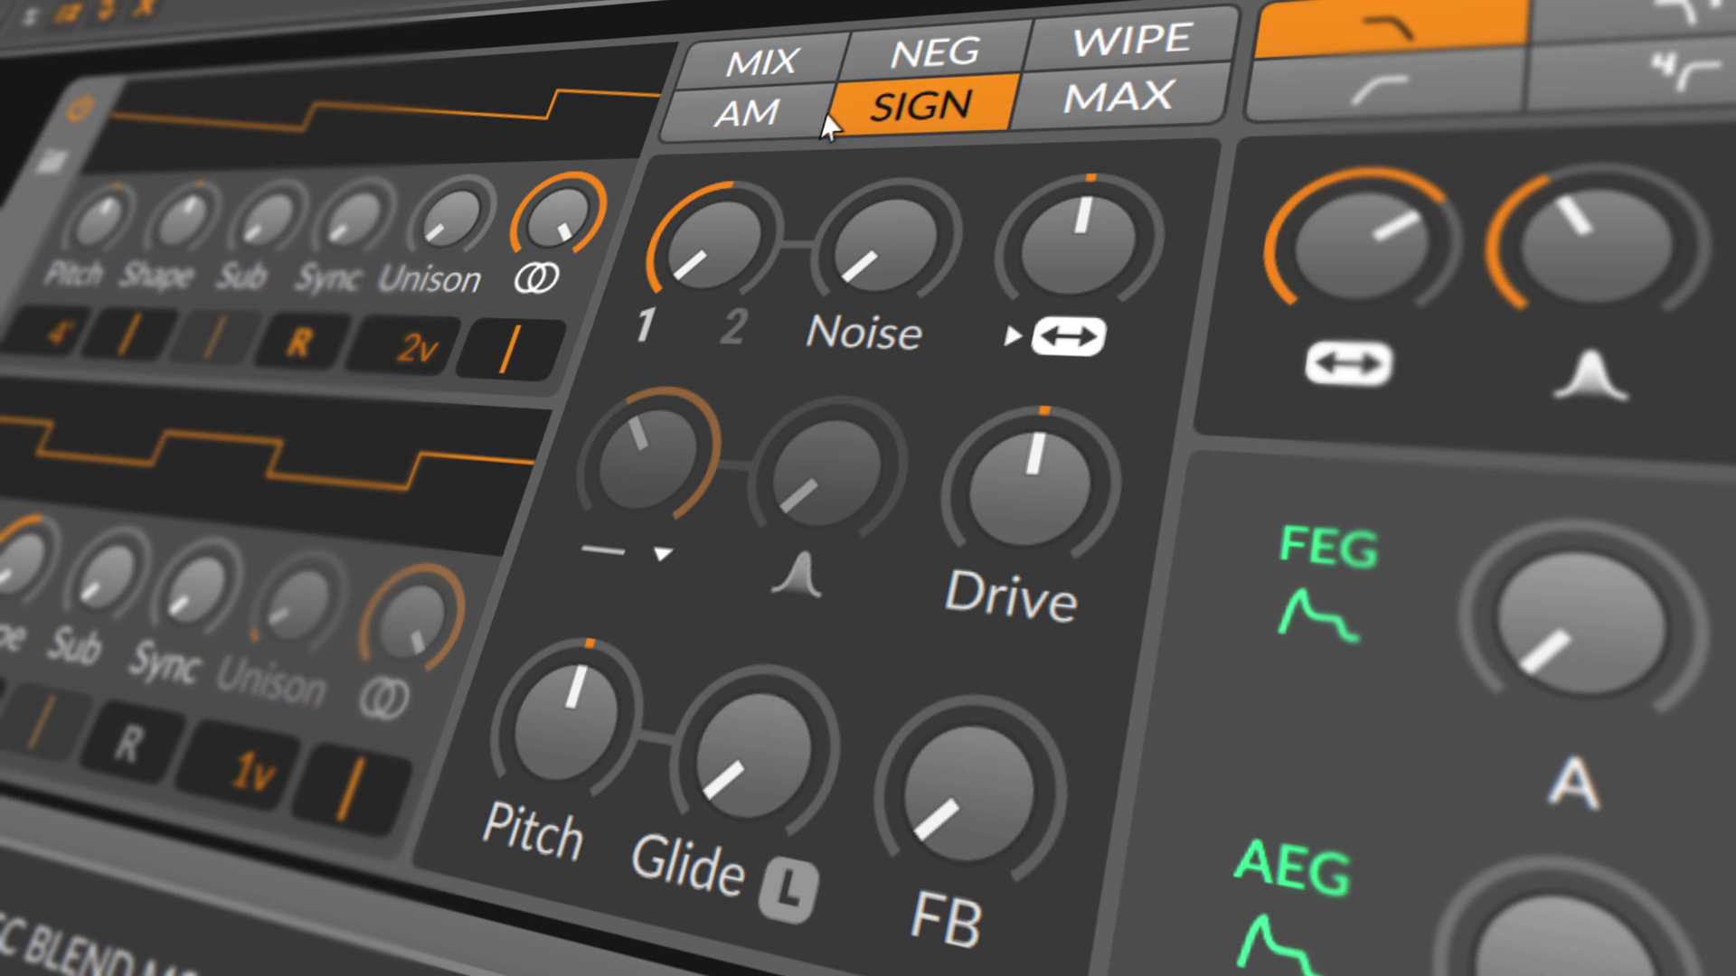
pyautogui.click(814, 123)
pyautogui.click(791, 73)
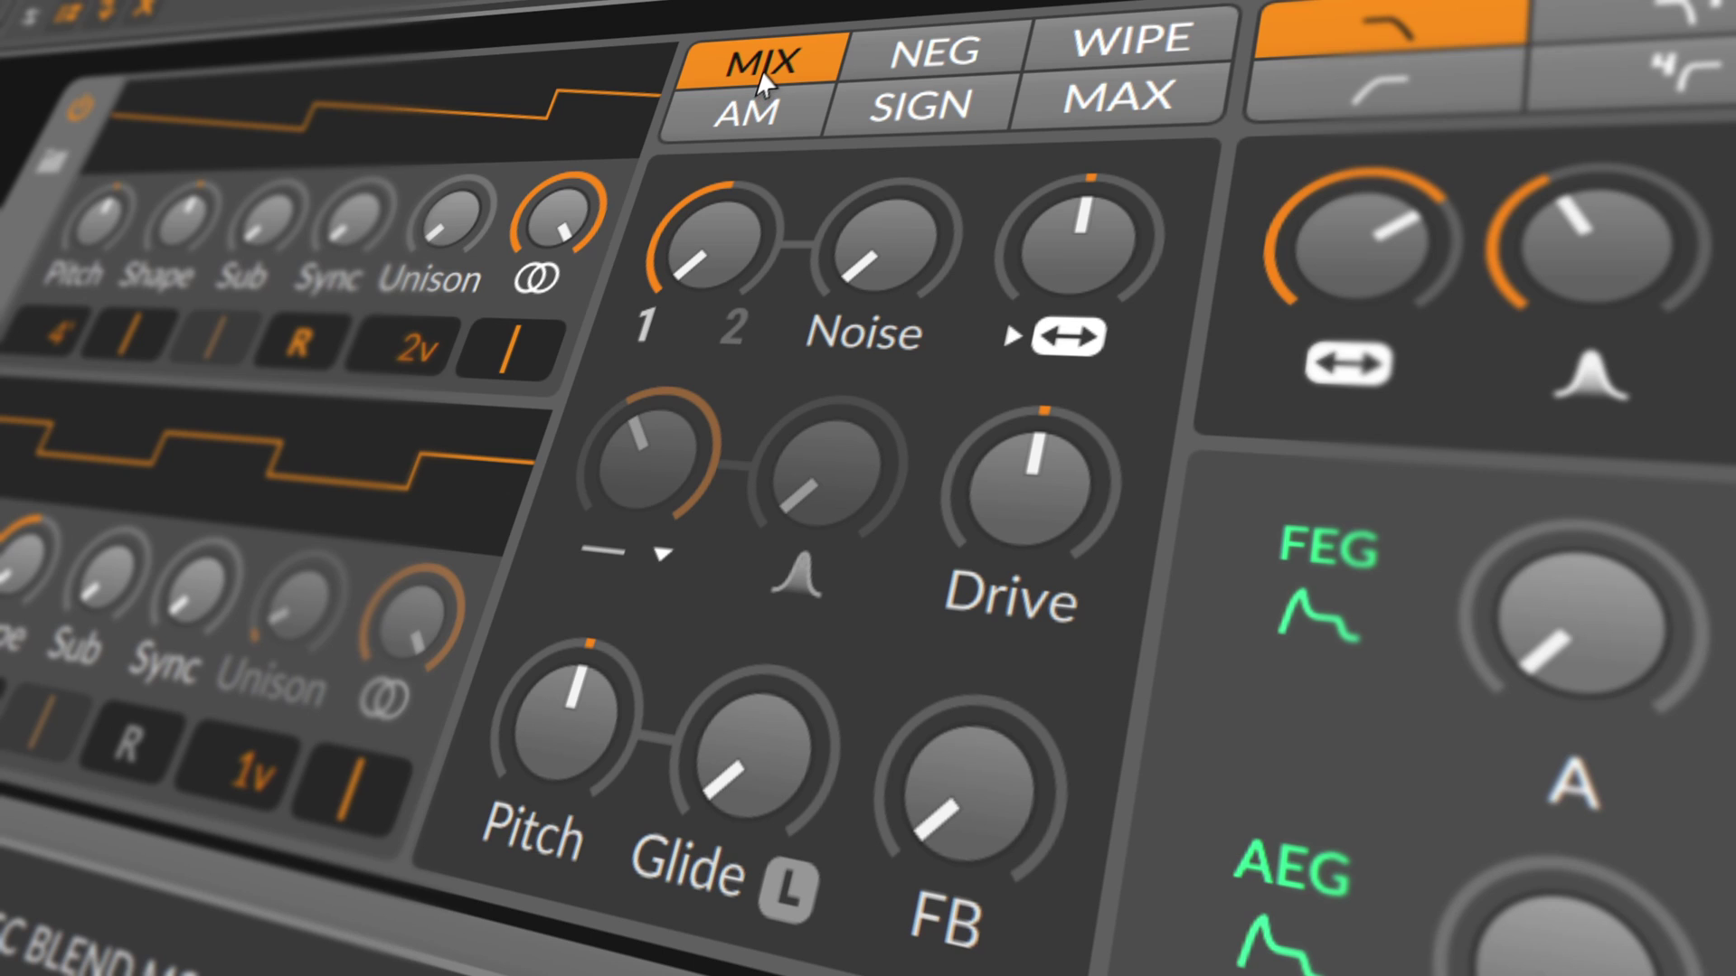
pyautogui.click(875, 73)
pyautogui.click(811, 74)
# Audition NEG, WIPE, AM and SIGN blends with a 78.2 % 1/2 mix, ending on MAX.
pyautogui.click(914, 56)
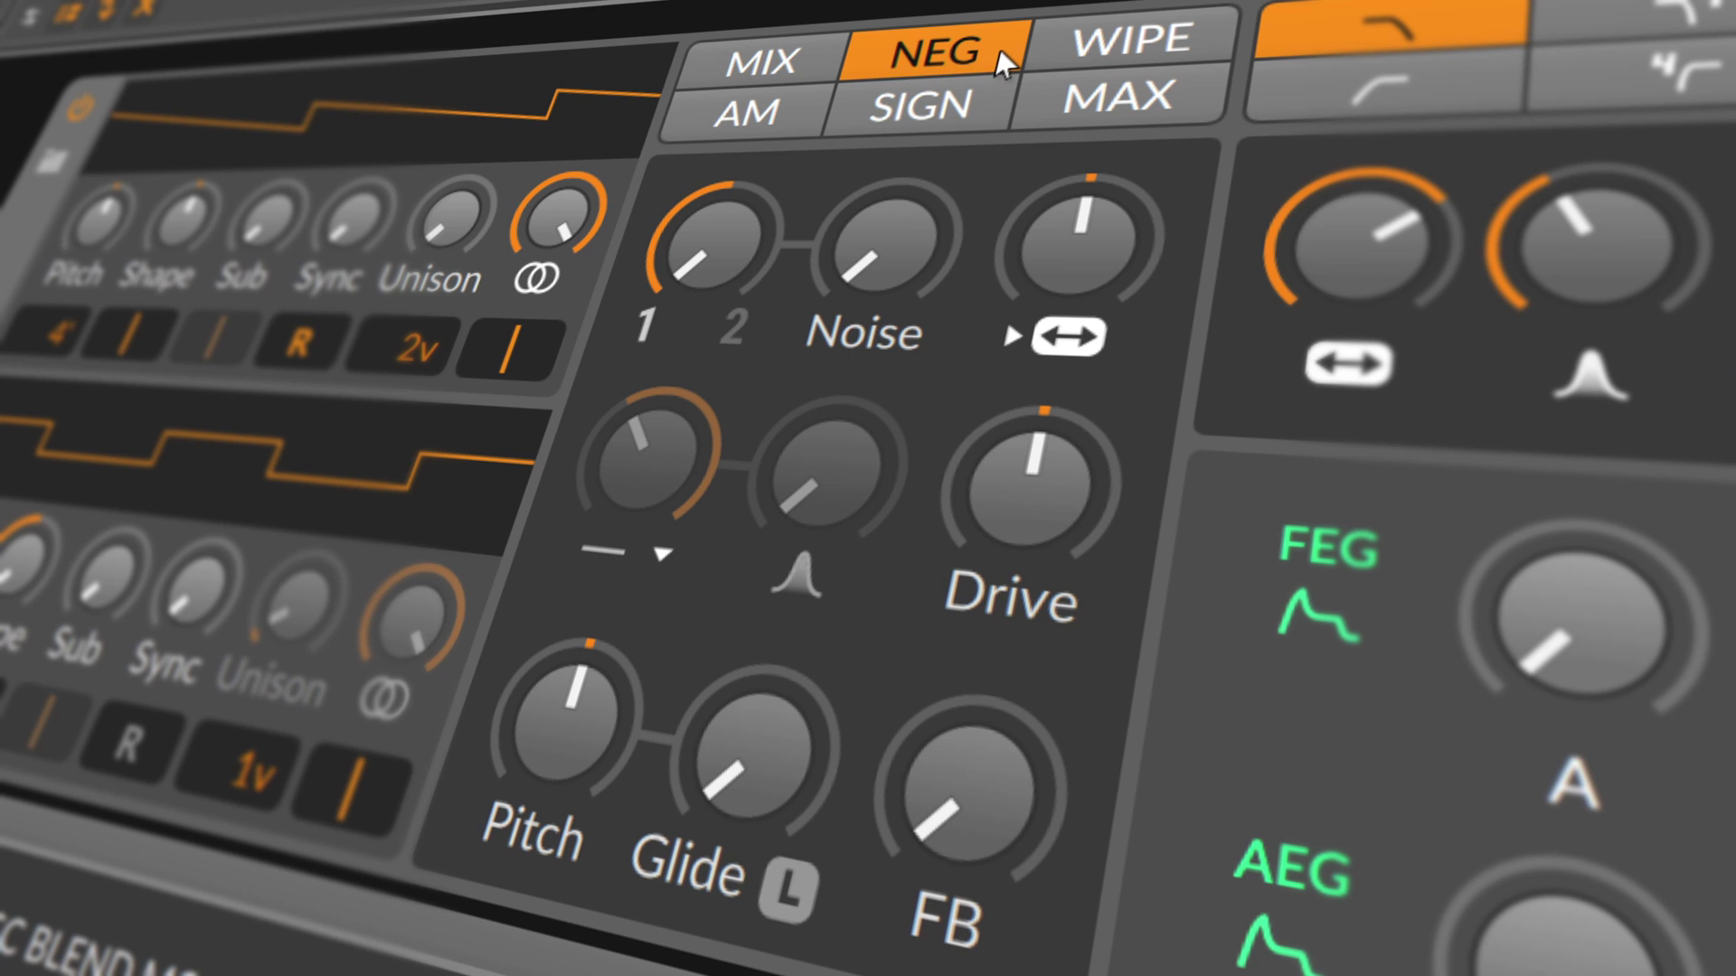
pyautogui.click(1160, 52)
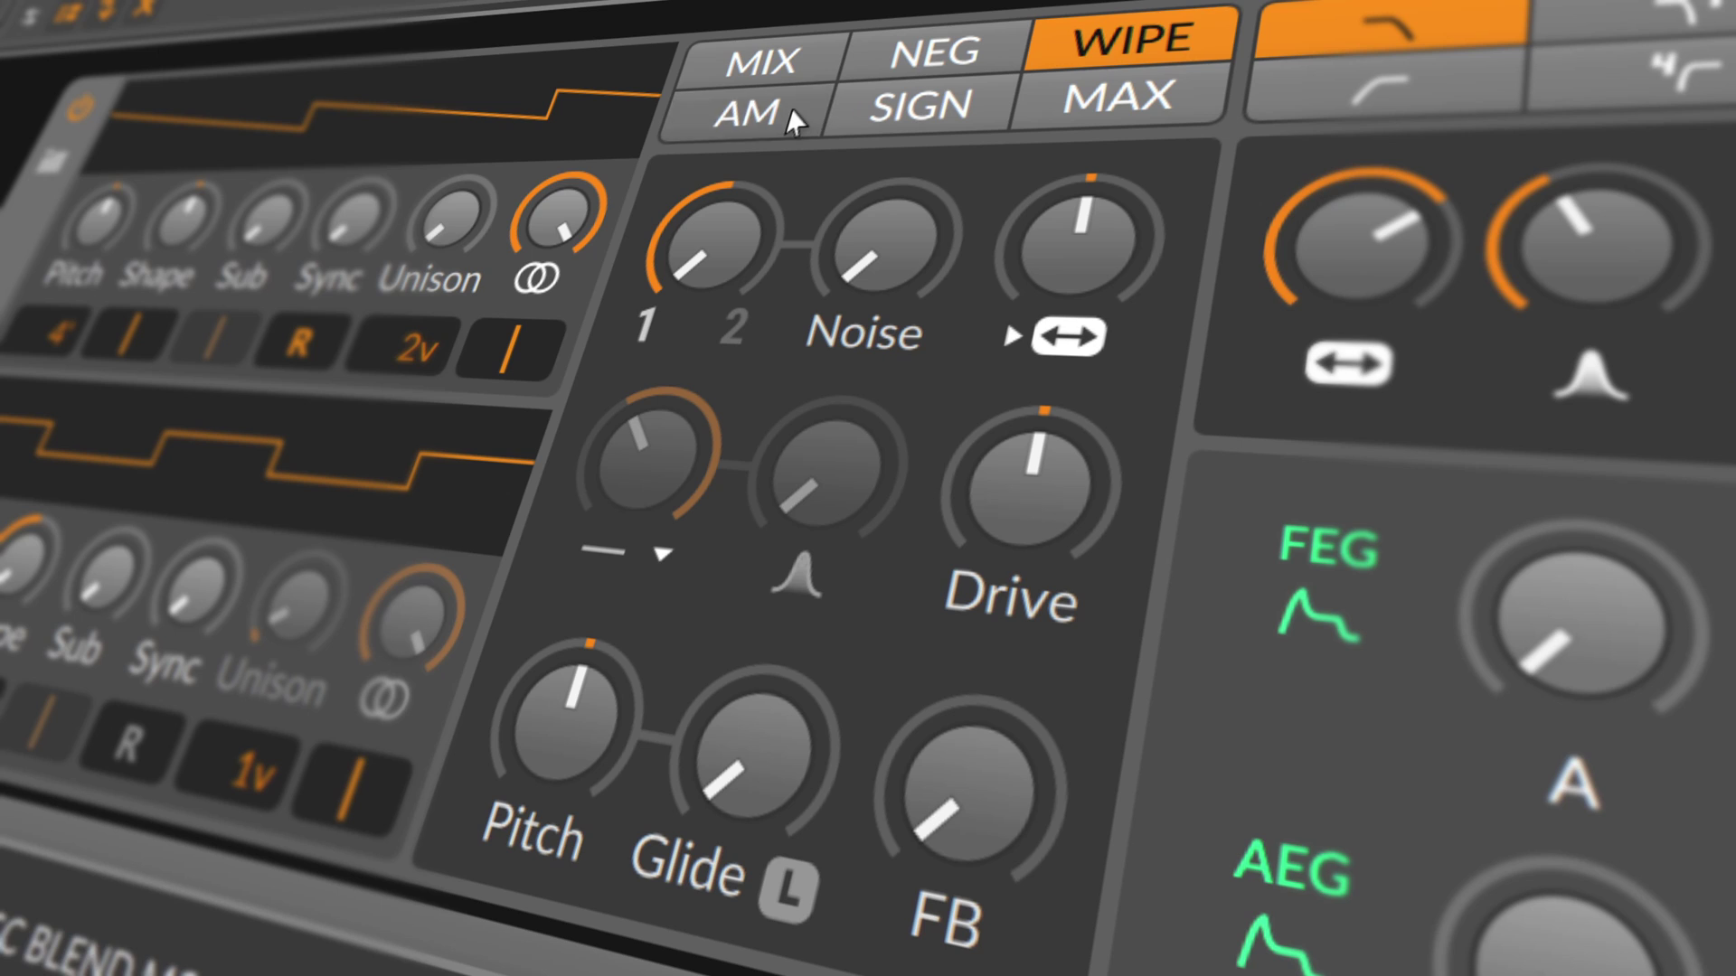
pyautogui.click(788, 131)
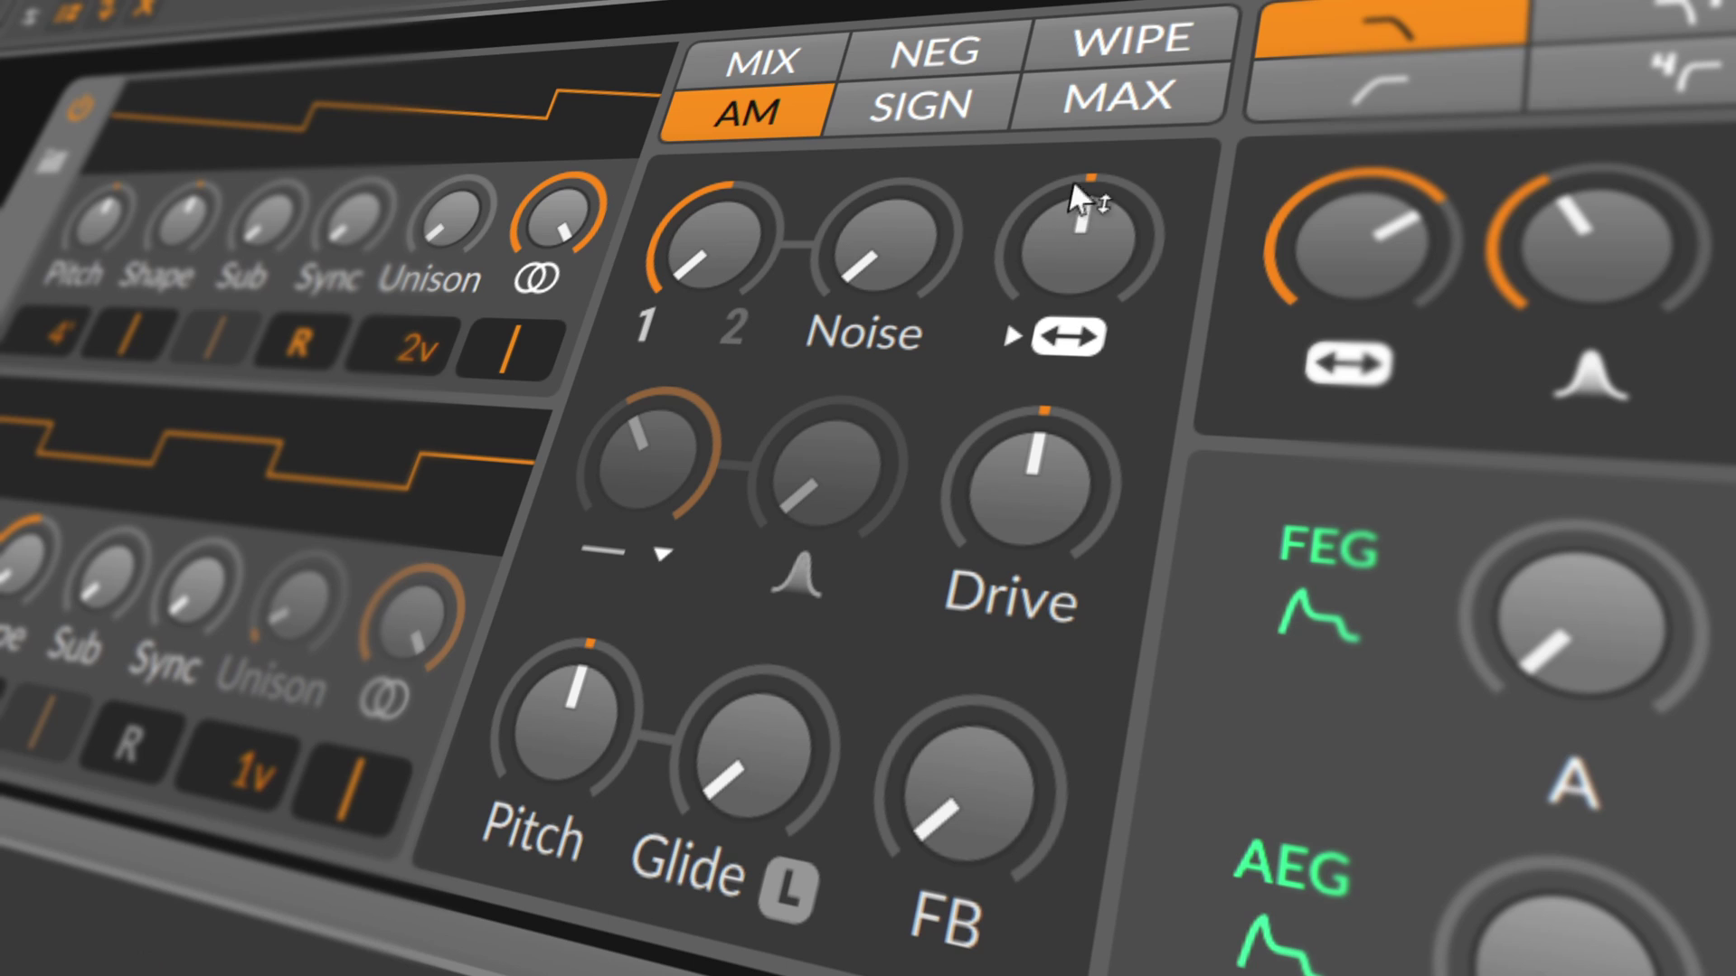
pyautogui.click(940, 125)
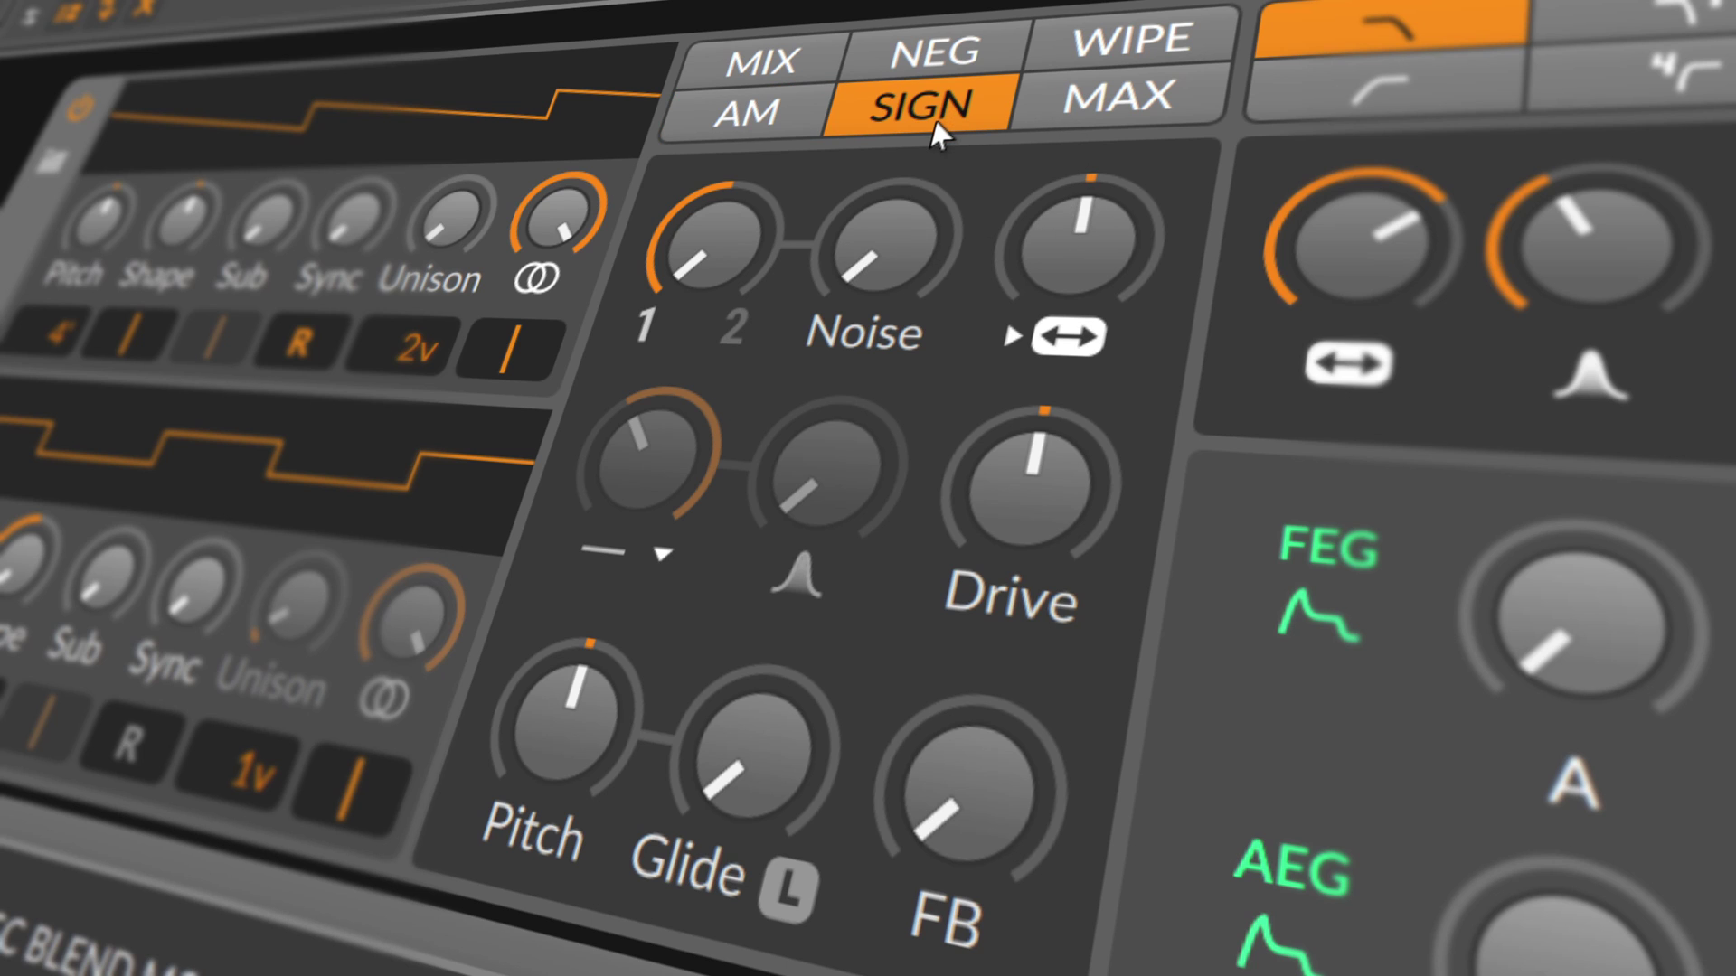
pyautogui.click(787, 127)
pyautogui.moveTo(716, 273)
pyautogui.mouseDown()
pyautogui.moveTo(716, 171)
pyautogui.moveTo(709, 291)
pyautogui.mouseUp()
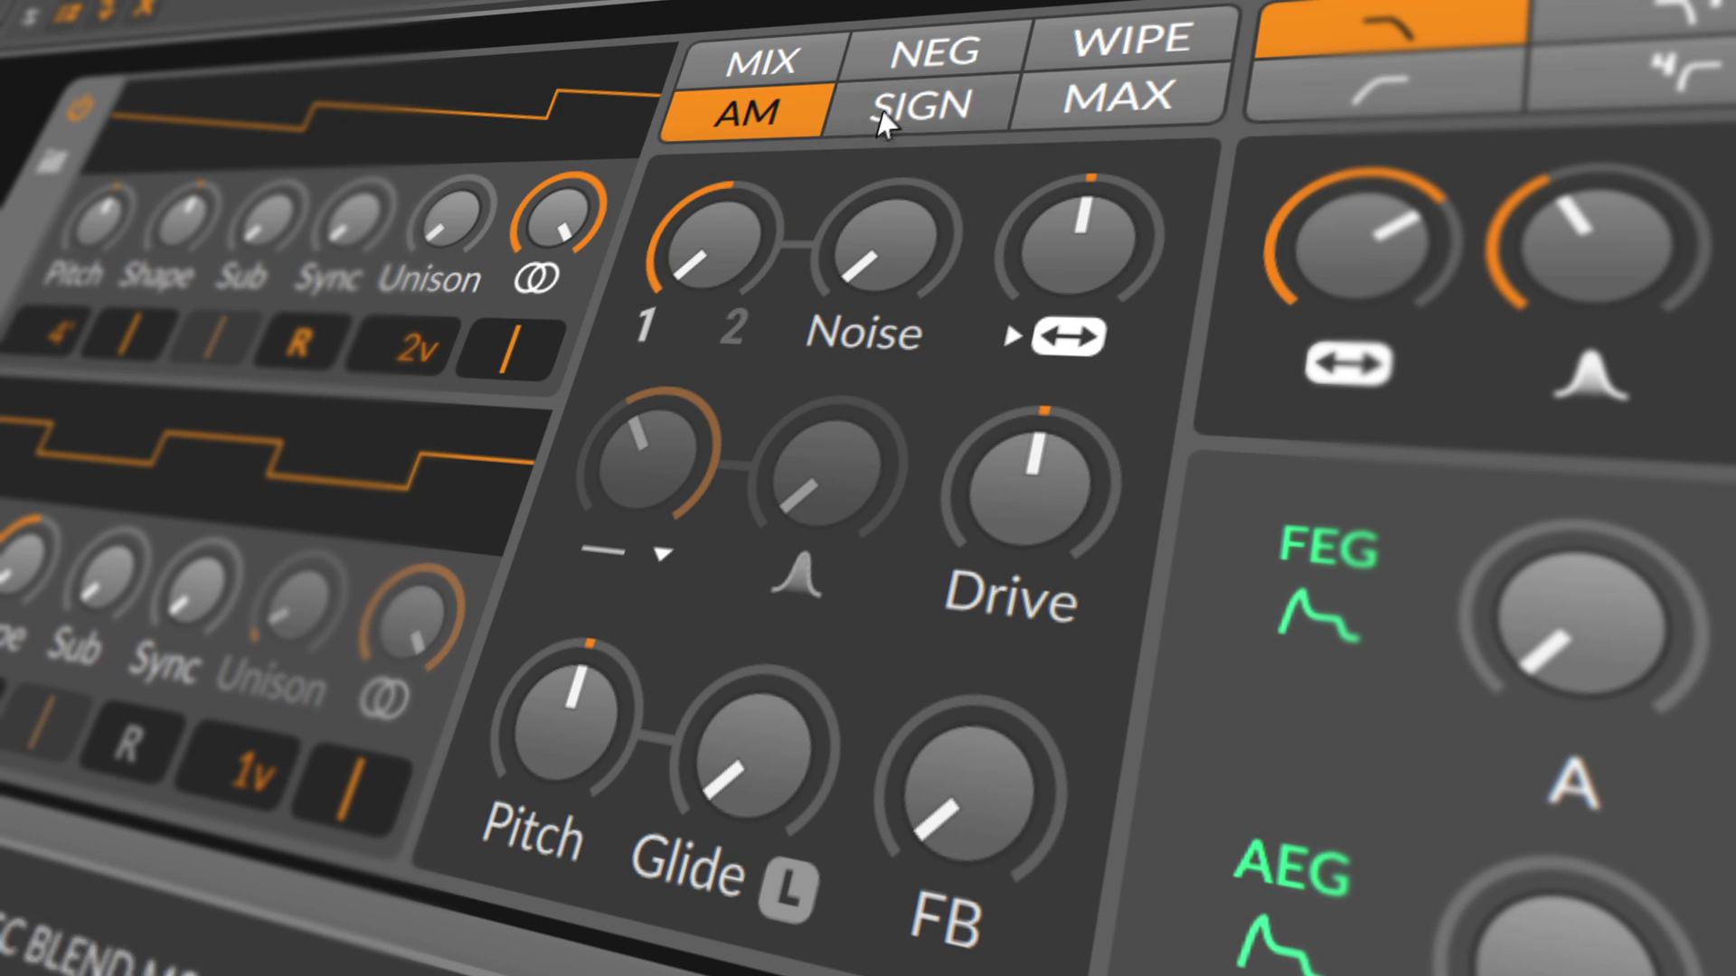
pyautogui.click(887, 125)
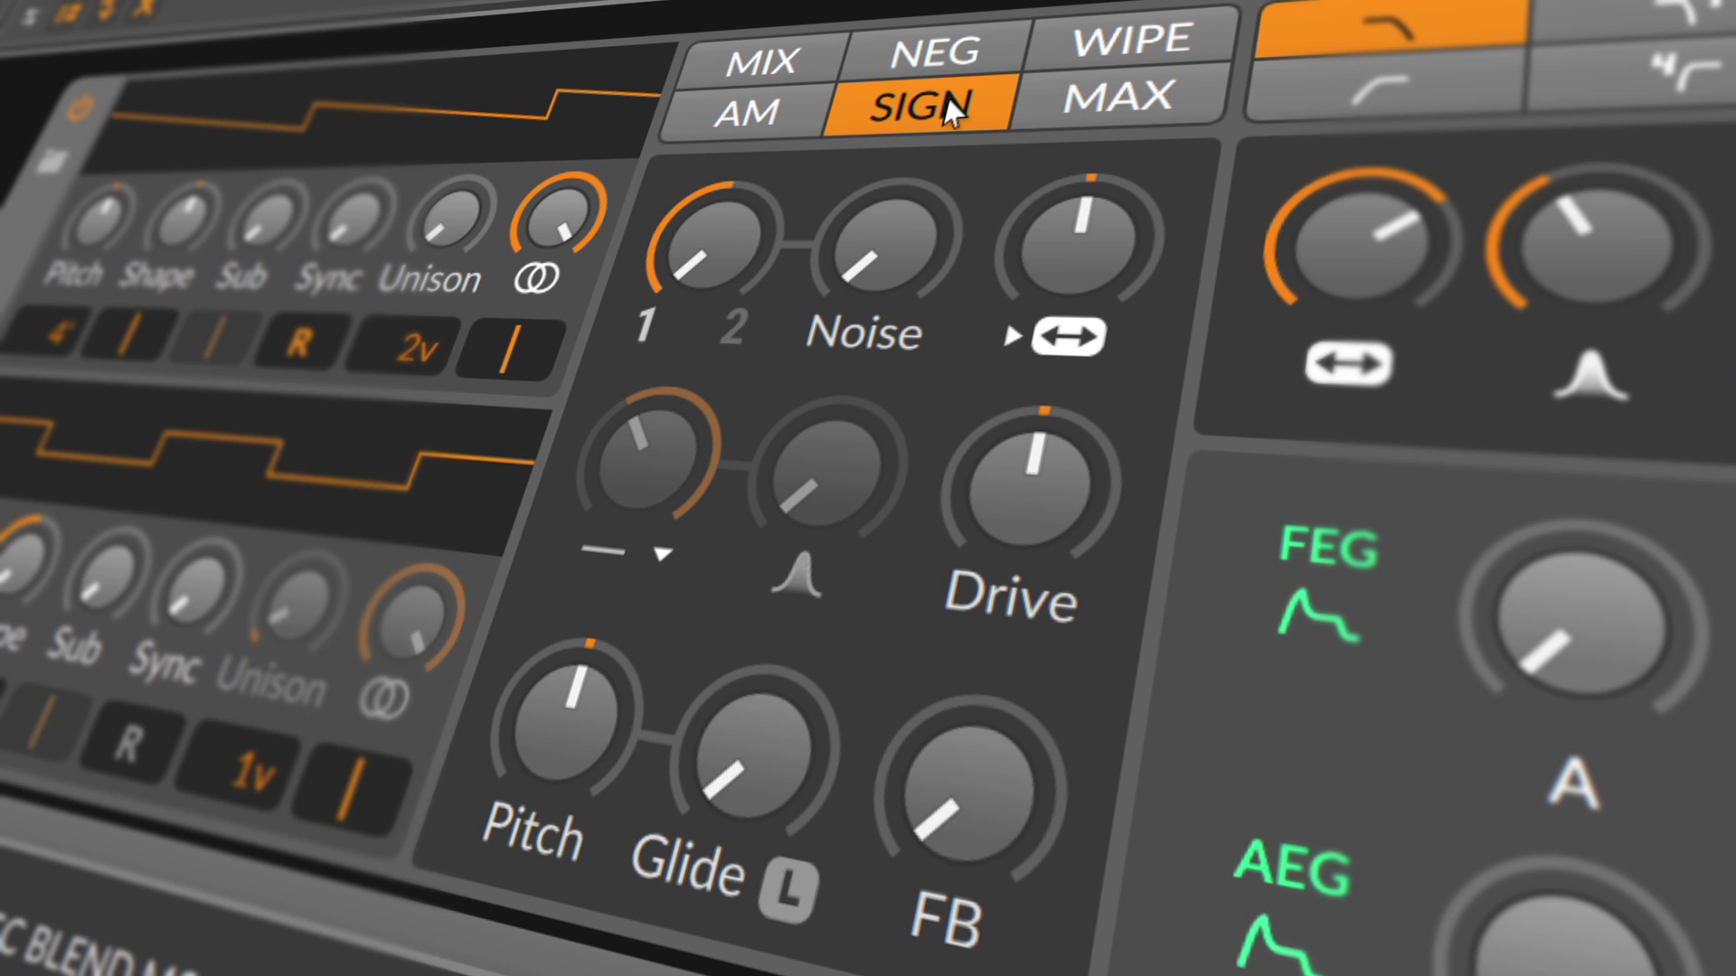
pyautogui.click(1051, 118)
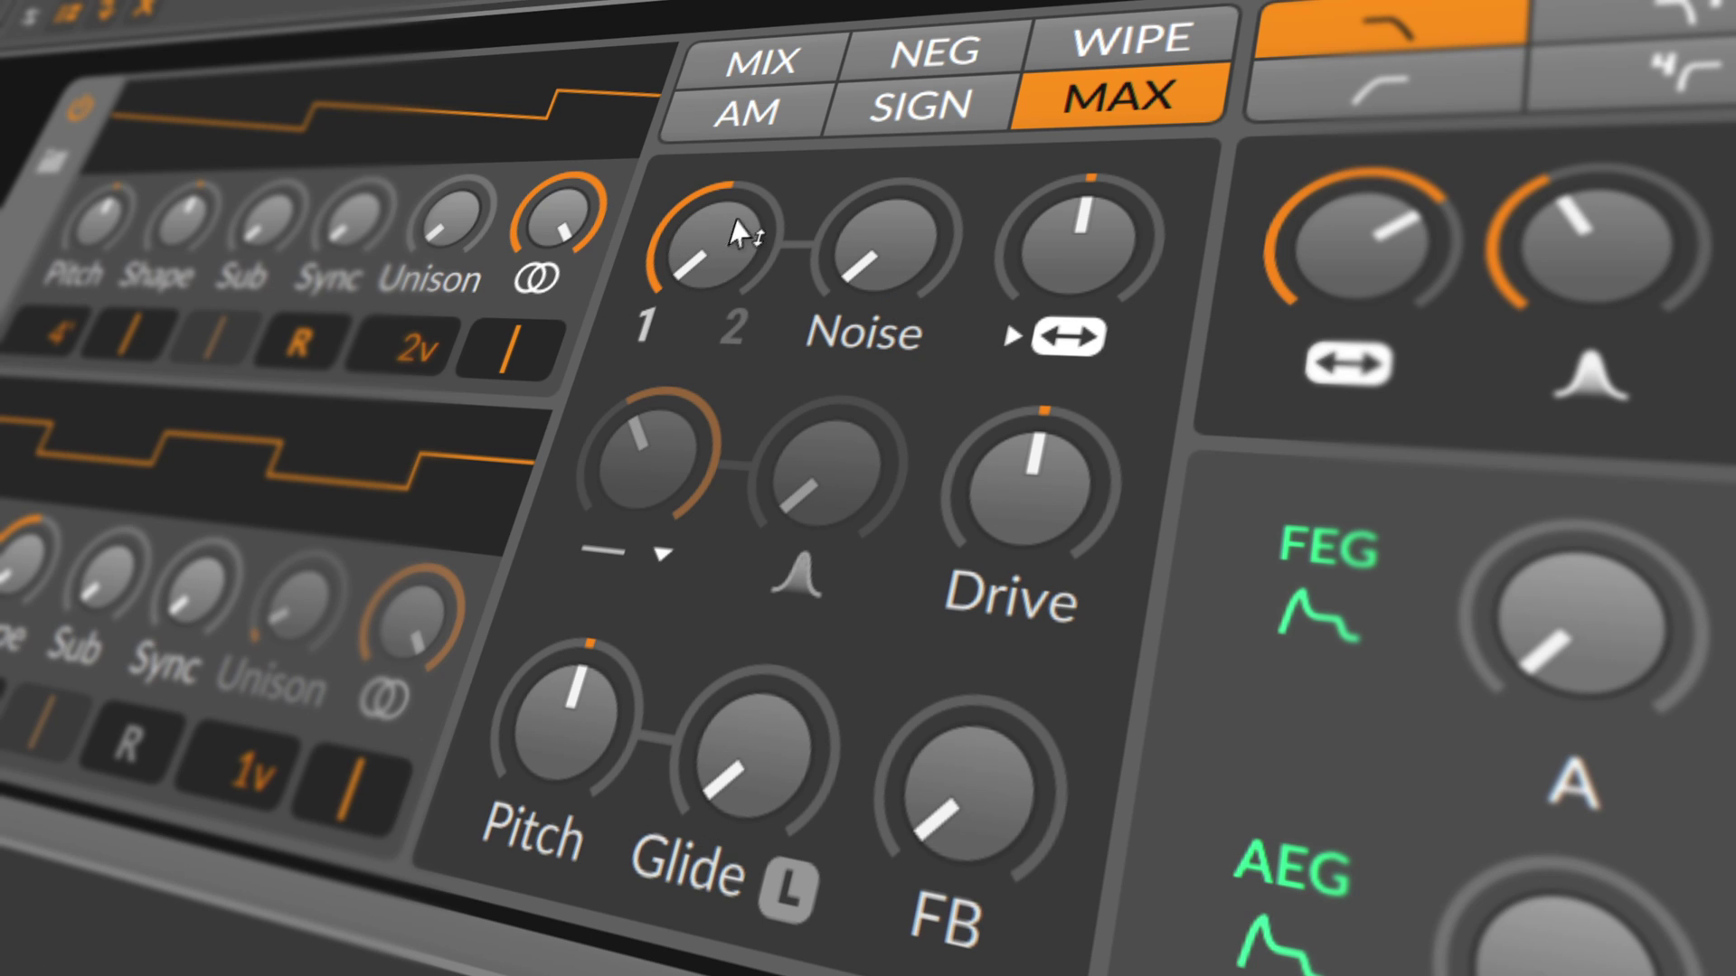
# Centre the oscillator 1/2 mix and switch the blend mode to AM.
pyautogui.moveTo(723, 233); pyautogui.dragTo(724, 174)
pyautogui.doubleClick(699, 267)
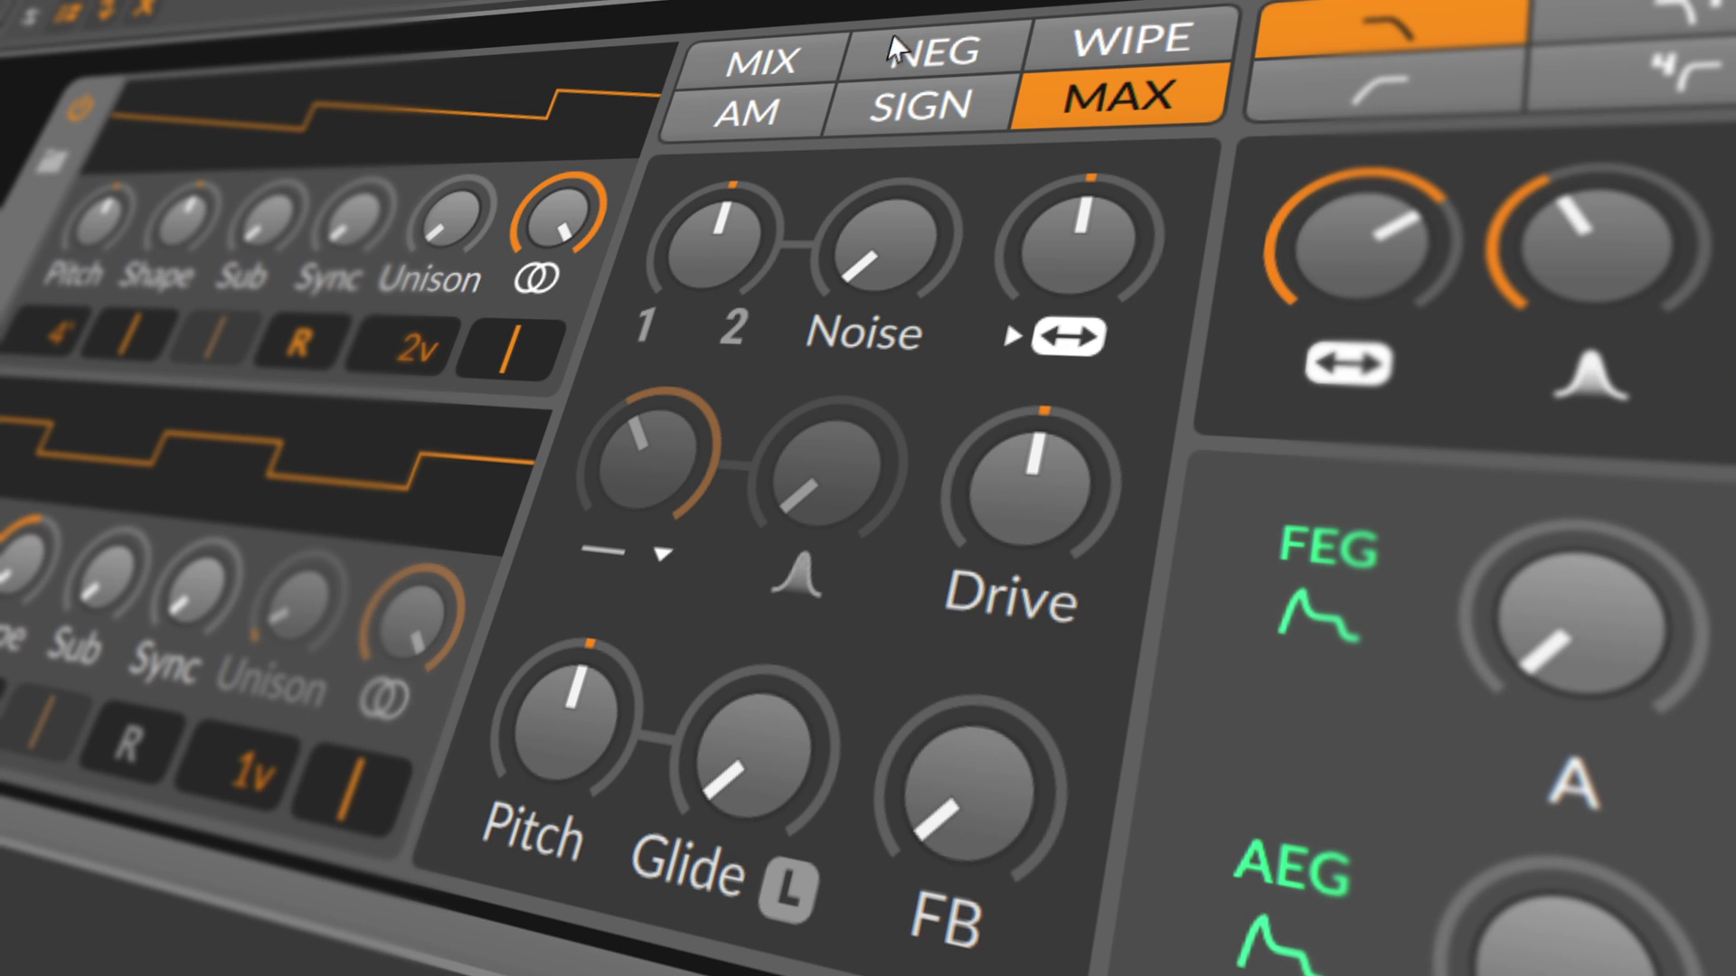
pyautogui.click(818, 65)
pyautogui.click(859, 72)
pyautogui.click(764, 118)
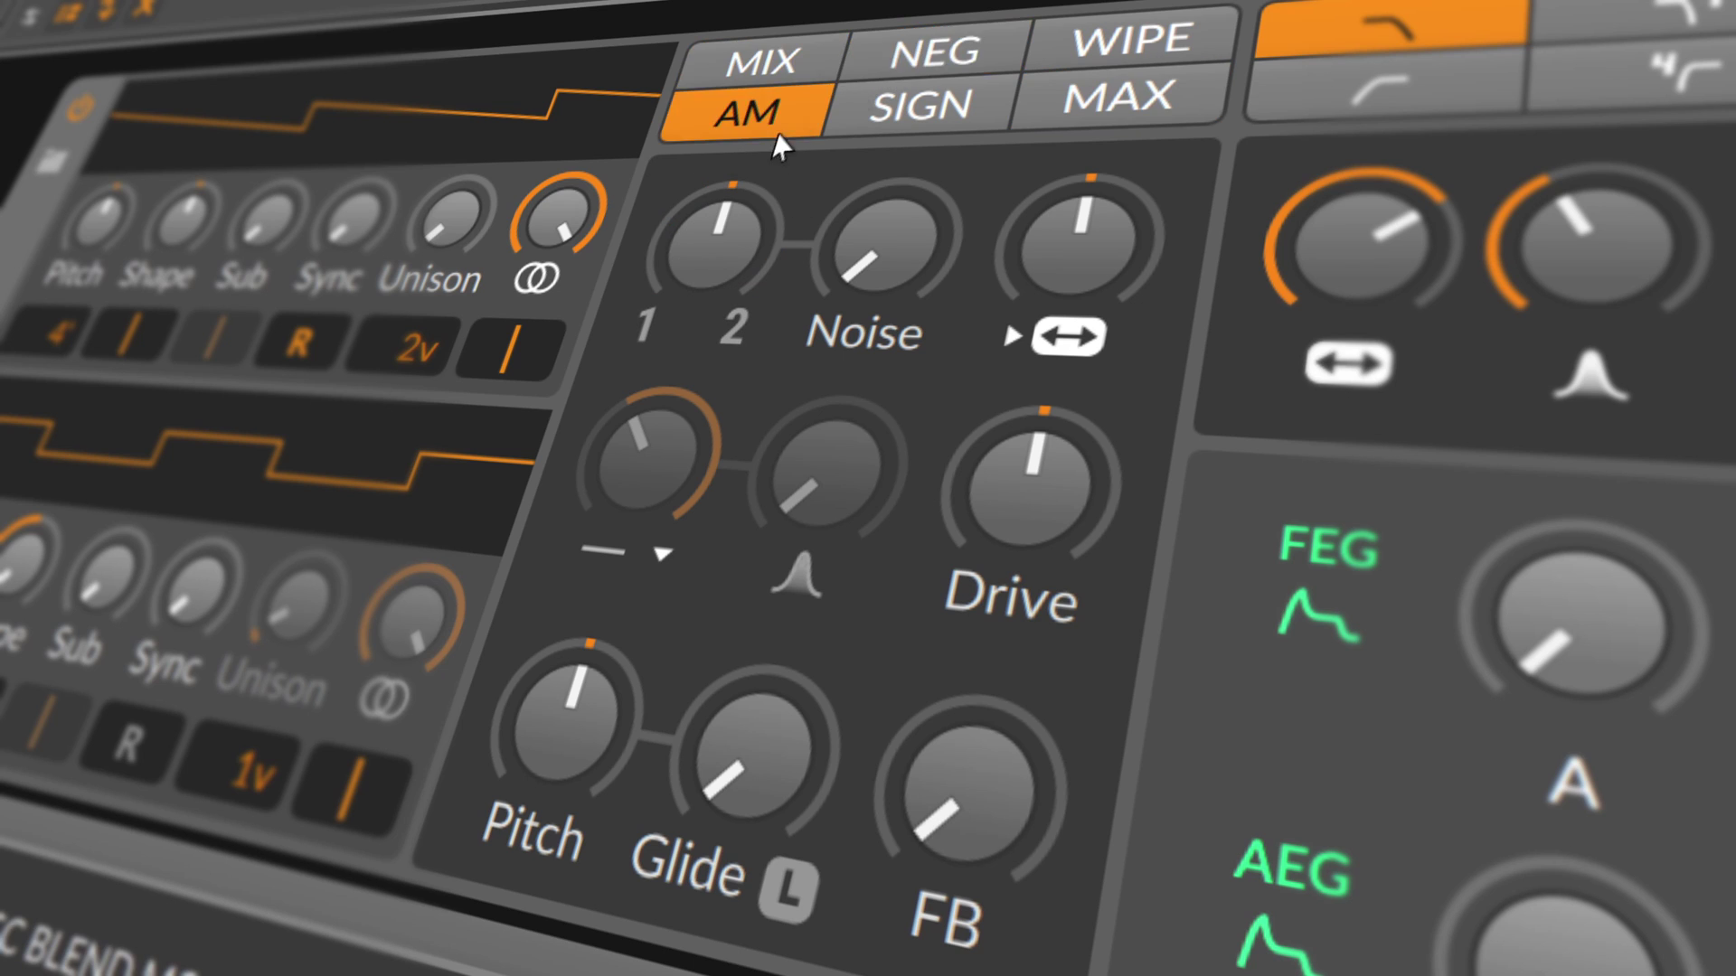
# Add 13.1 % Noise and raise its pitch offset to about +26.88 st.
pyautogui.moveTo(859, 272)
pyautogui.mouseDown()
pyautogui.moveTo(859, 128)
pyautogui.moveTo(859, 271)
pyautogui.mouseUp()
pyautogui.moveTo(1085, 258); pyautogui.dragTo(1085, 122)
pyautogui.doubleClick(1075, 262)
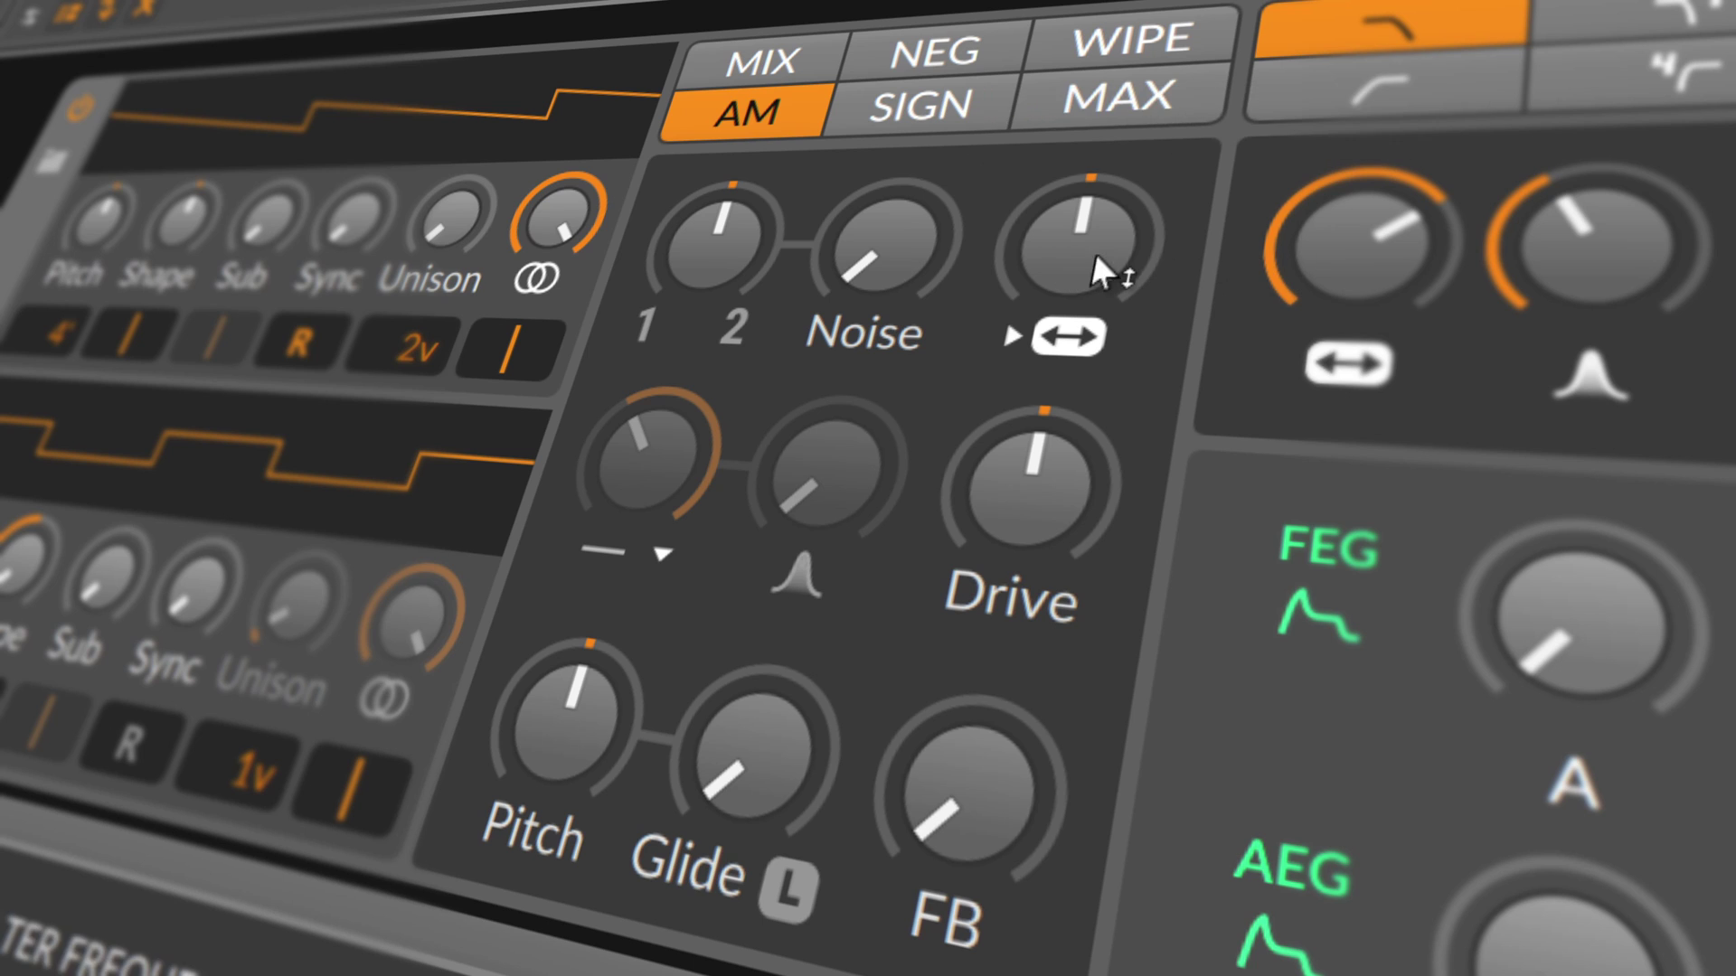
pyautogui.moveTo(1067, 271); pyautogui.dragTo(1067, 177)
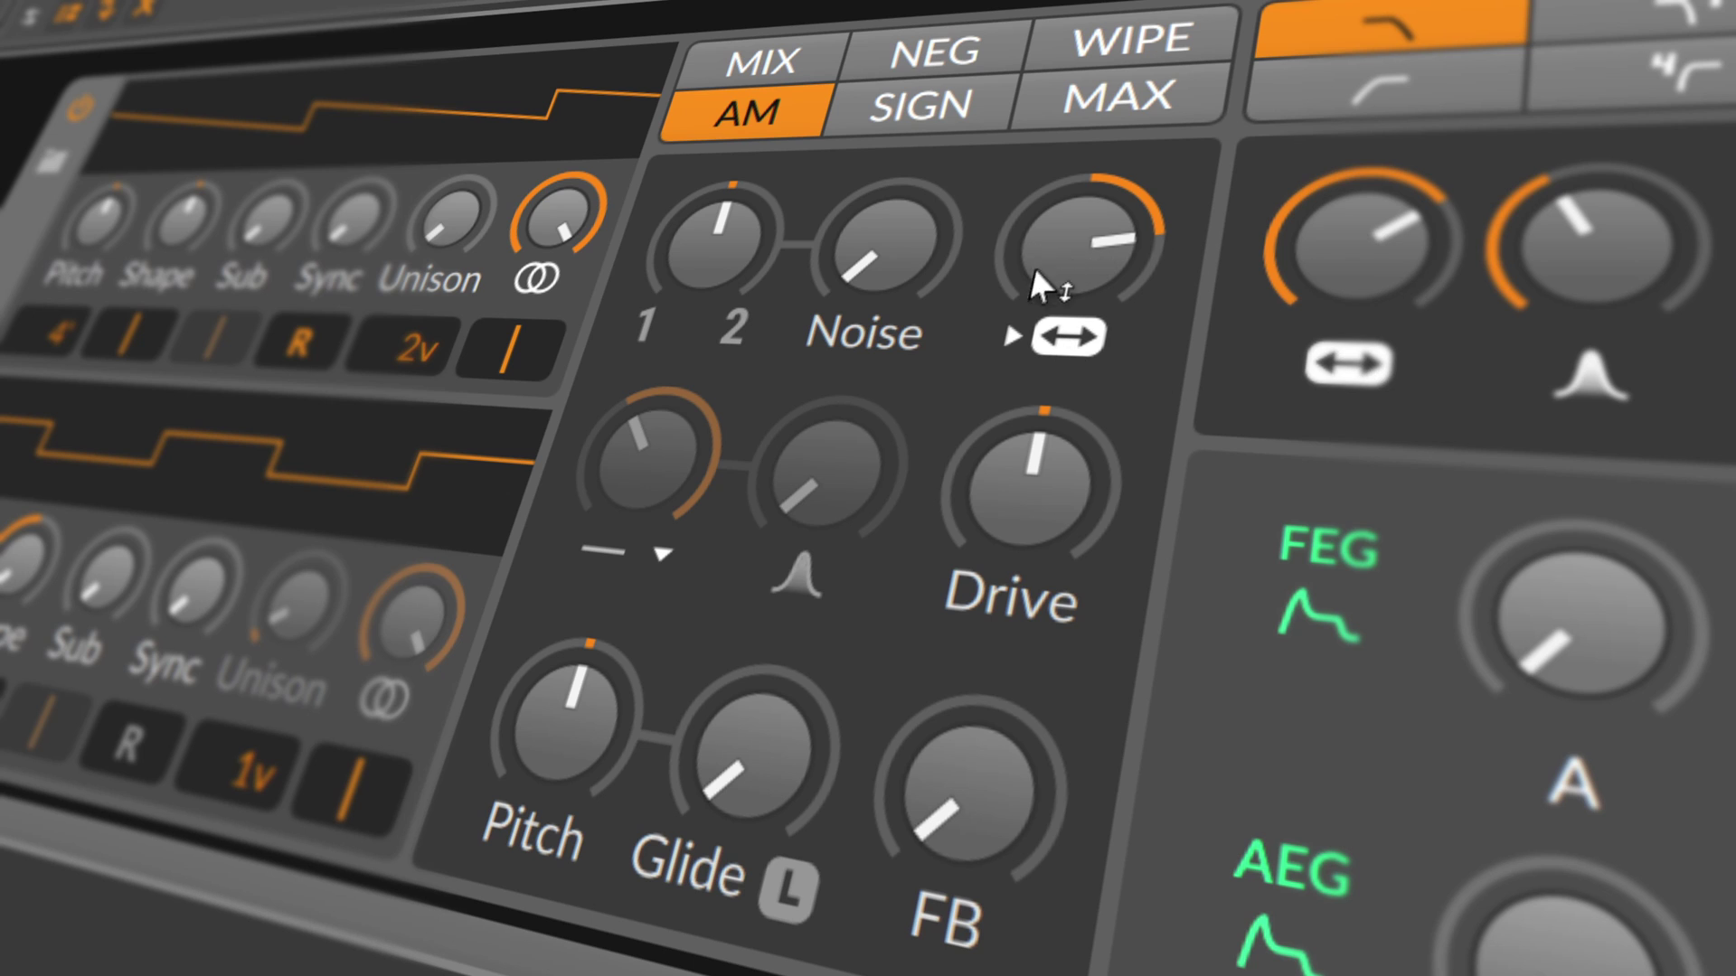
# Re-centre the noise pitch offset and set the pre-filter to High-pass (4-pole) at 279 Hz.
pyautogui.doubleClick(1105, 244)
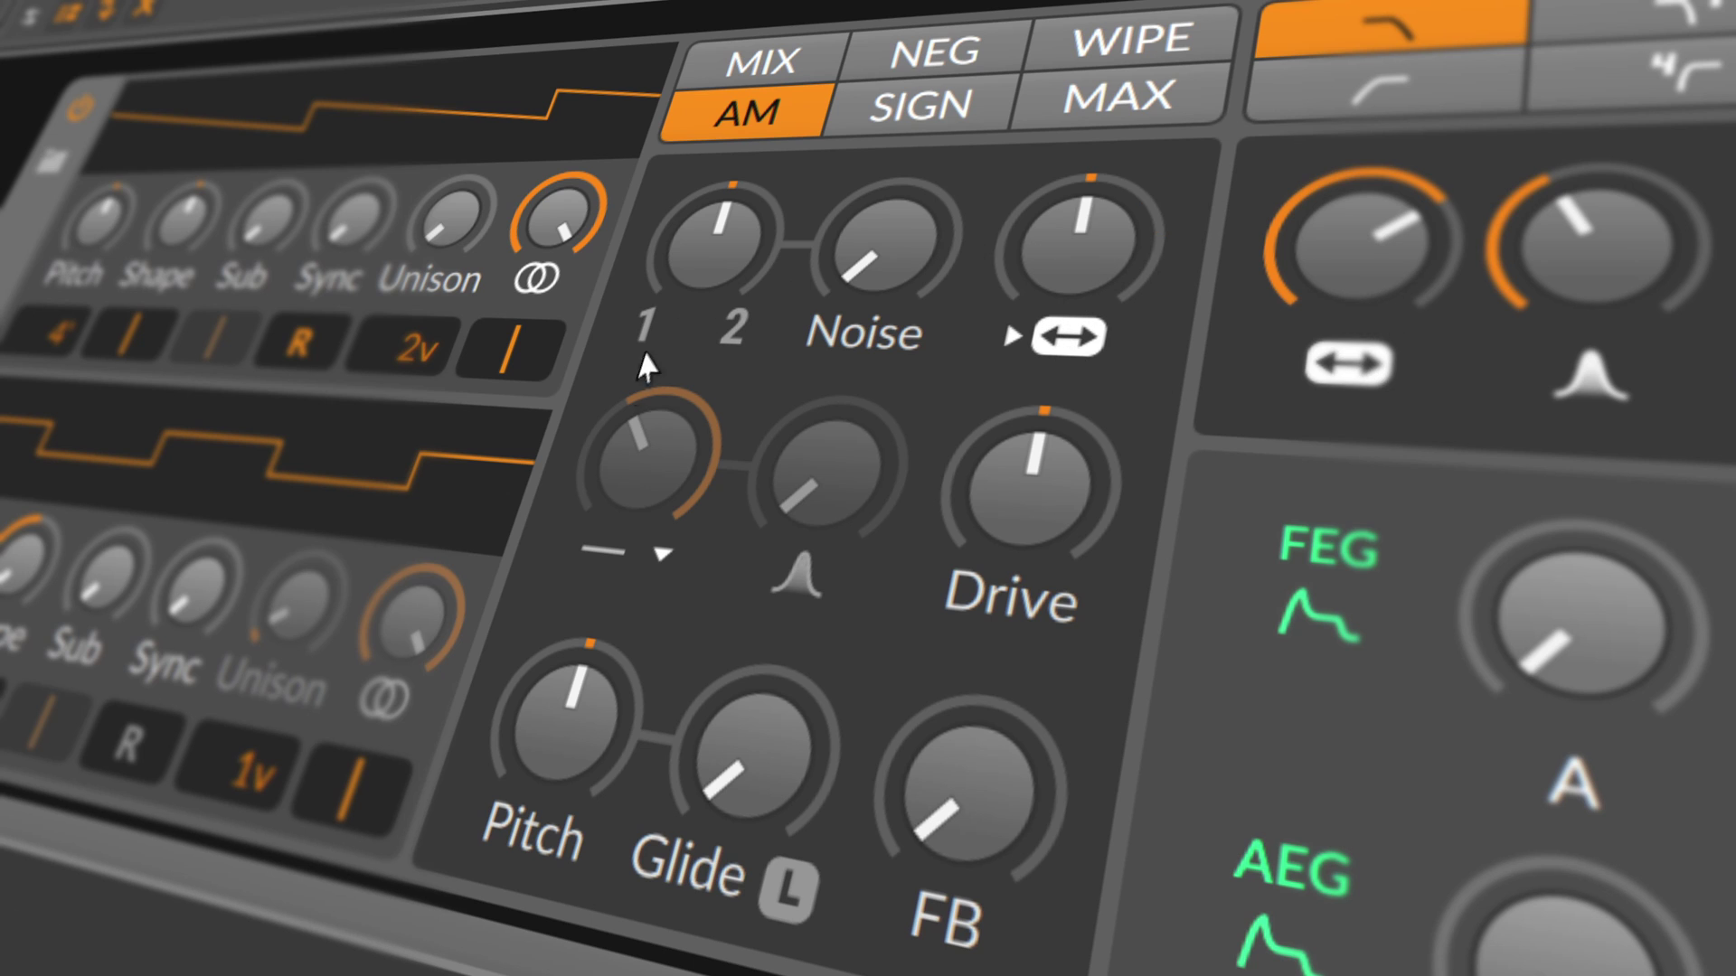
pyautogui.moveTo(639, 426); pyautogui.dragTo(737, 457)
pyautogui.click(661, 551)
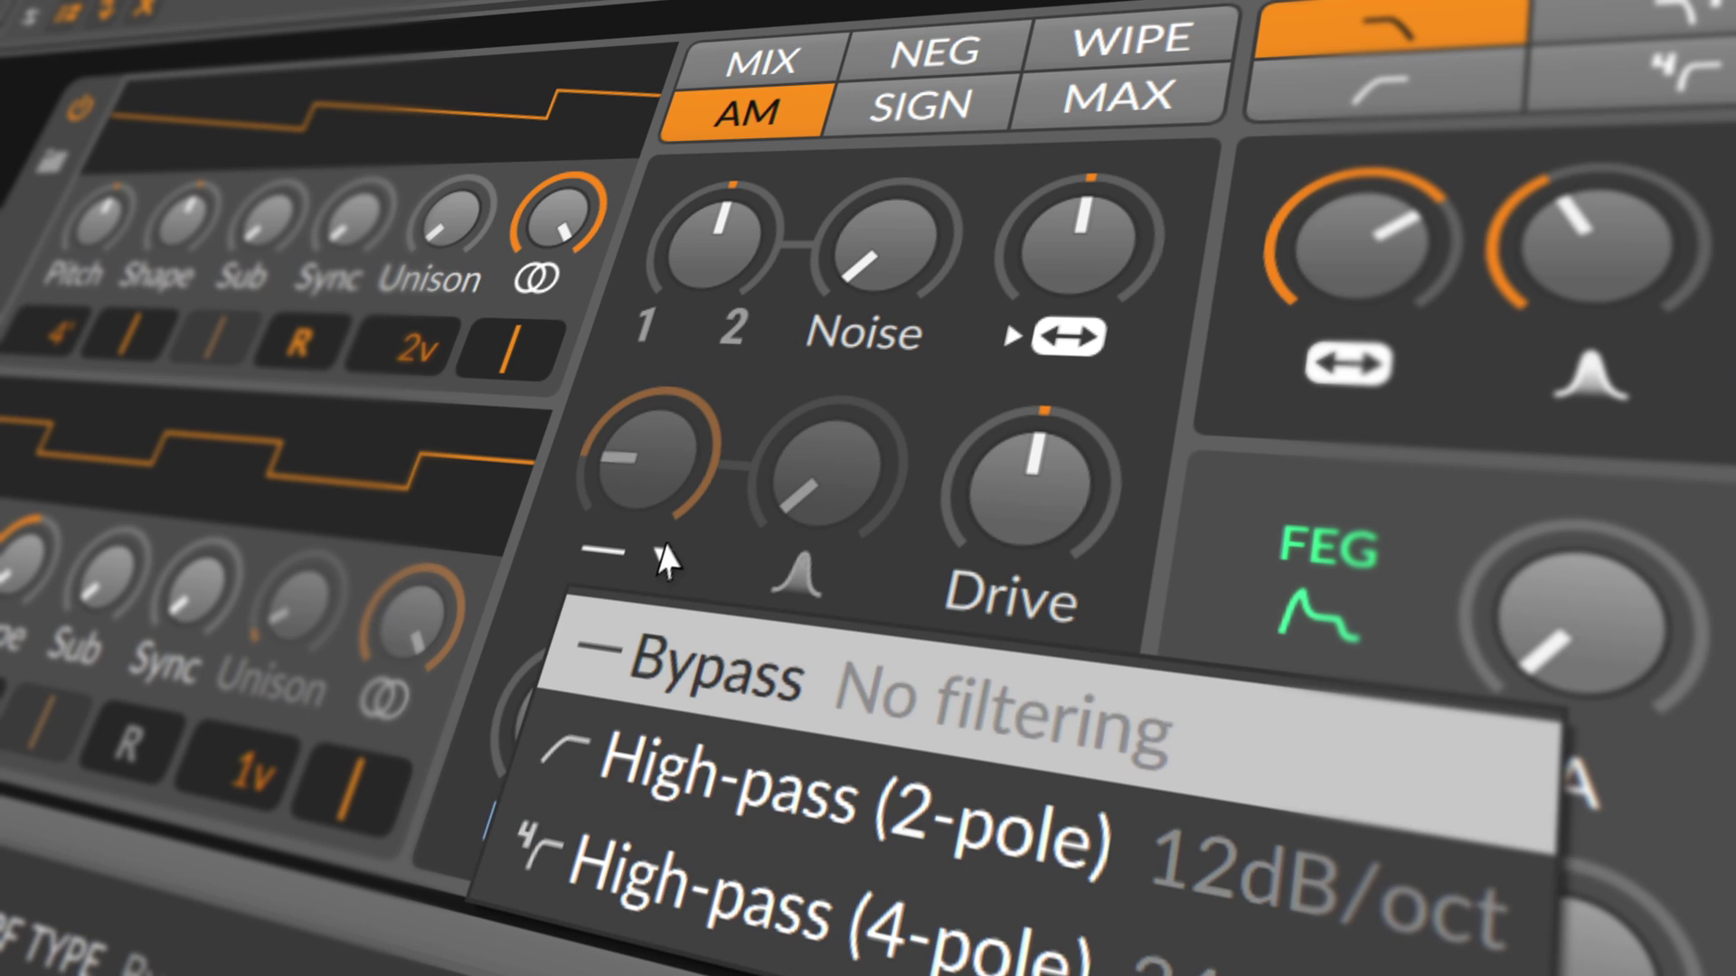
pyautogui.click(697, 760)
pyautogui.moveTo(643, 496)
pyautogui.mouseDown()
pyautogui.moveTo(643, 452)
pyautogui.moveTo(649, 514)
pyautogui.mouseUp()
pyautogui.click(661, 555)
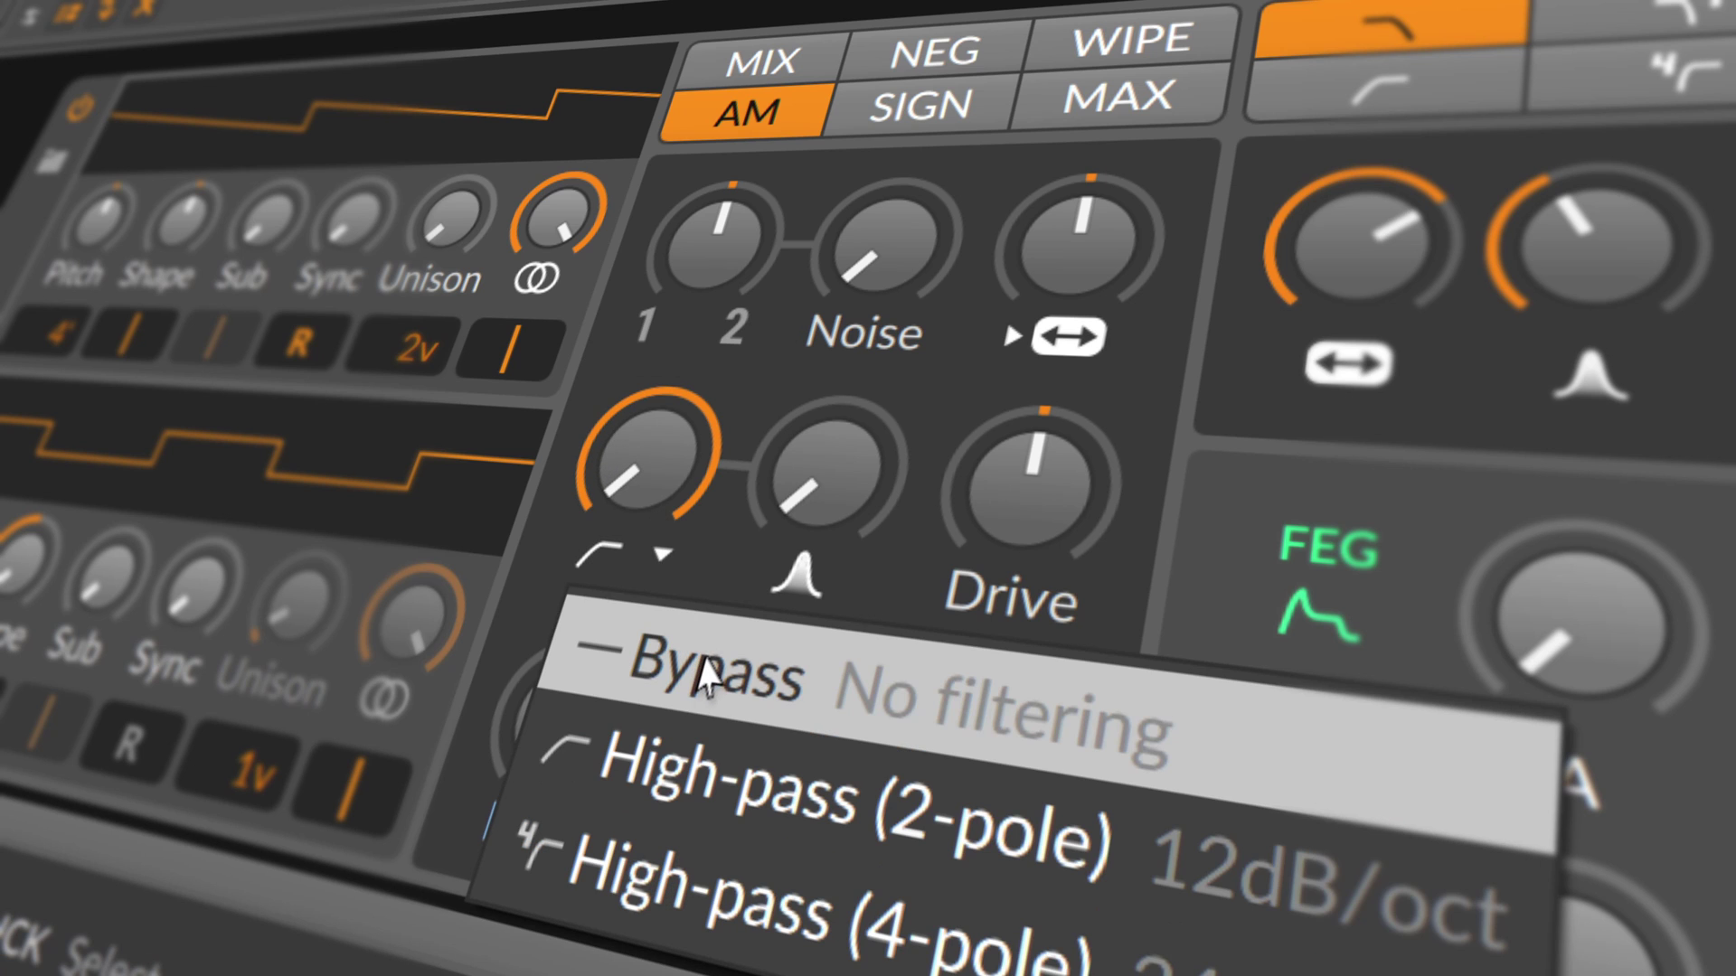
pyautogui.click(649, 875)
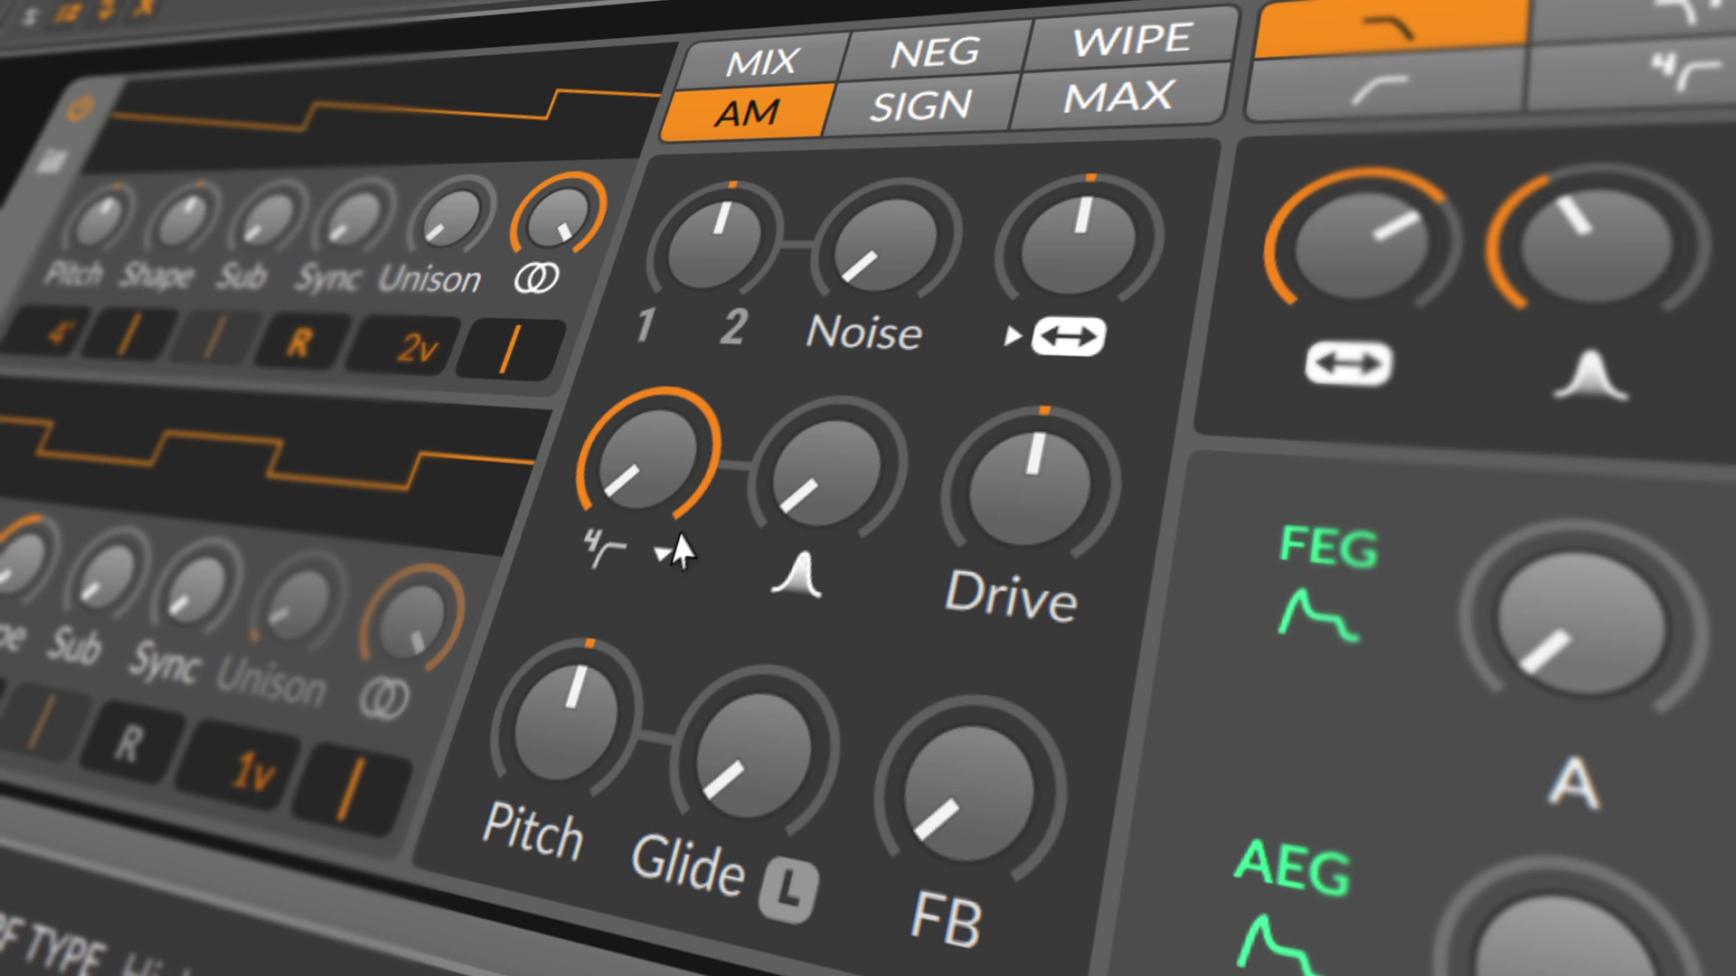
# Raise the filter resonance to about 58 %, then try Drive and return it to 0 dB.
pyautogui.moveTo(723, 556); pyautogui.dragTo(823, 556)
pyautogui.moveTo(1021, 488); pyautogui.dragTo(1022, 457)
pyautogui.moveTo(988, 542)
pyautogui.mouseDown()
pyautogui.moveTo(988, 479)
pyautogui.moveTo(988, 542)
pyautogui.mouseUp()
pyautogui.doubleClick(989, 542)
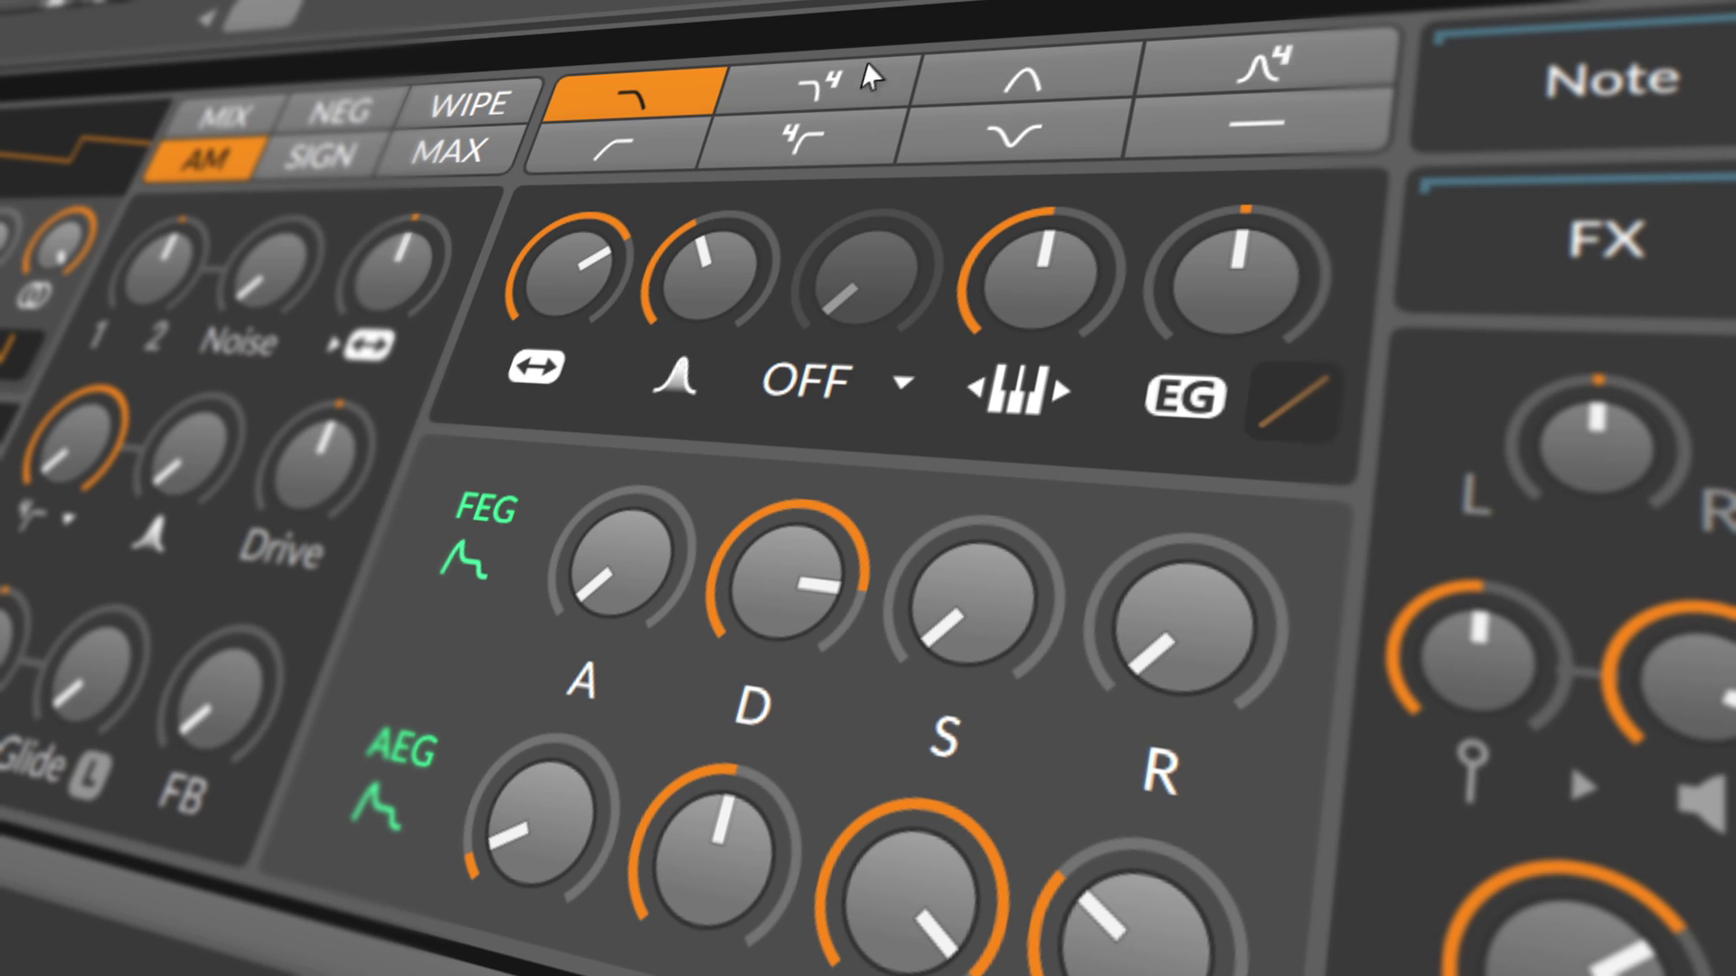
# Quickly cycle the main filter through low-pass, band-pass, high-pass, notch and bypass modes.
pyautogui.click(796, 98)
pyautogui.click(1021, 88)
pyautogui.click(1181, 78)
pyautogui.click(696, 143)
pyautogui.click(778, 149)
pyautogui.click(990, 145)
pyautogui.click(1207, 131)
pyautogui.click(1207, 81)
pyautogui.click(941, 90)
pyautogui.click(795, 91)
pyautogui.click(651, 110)
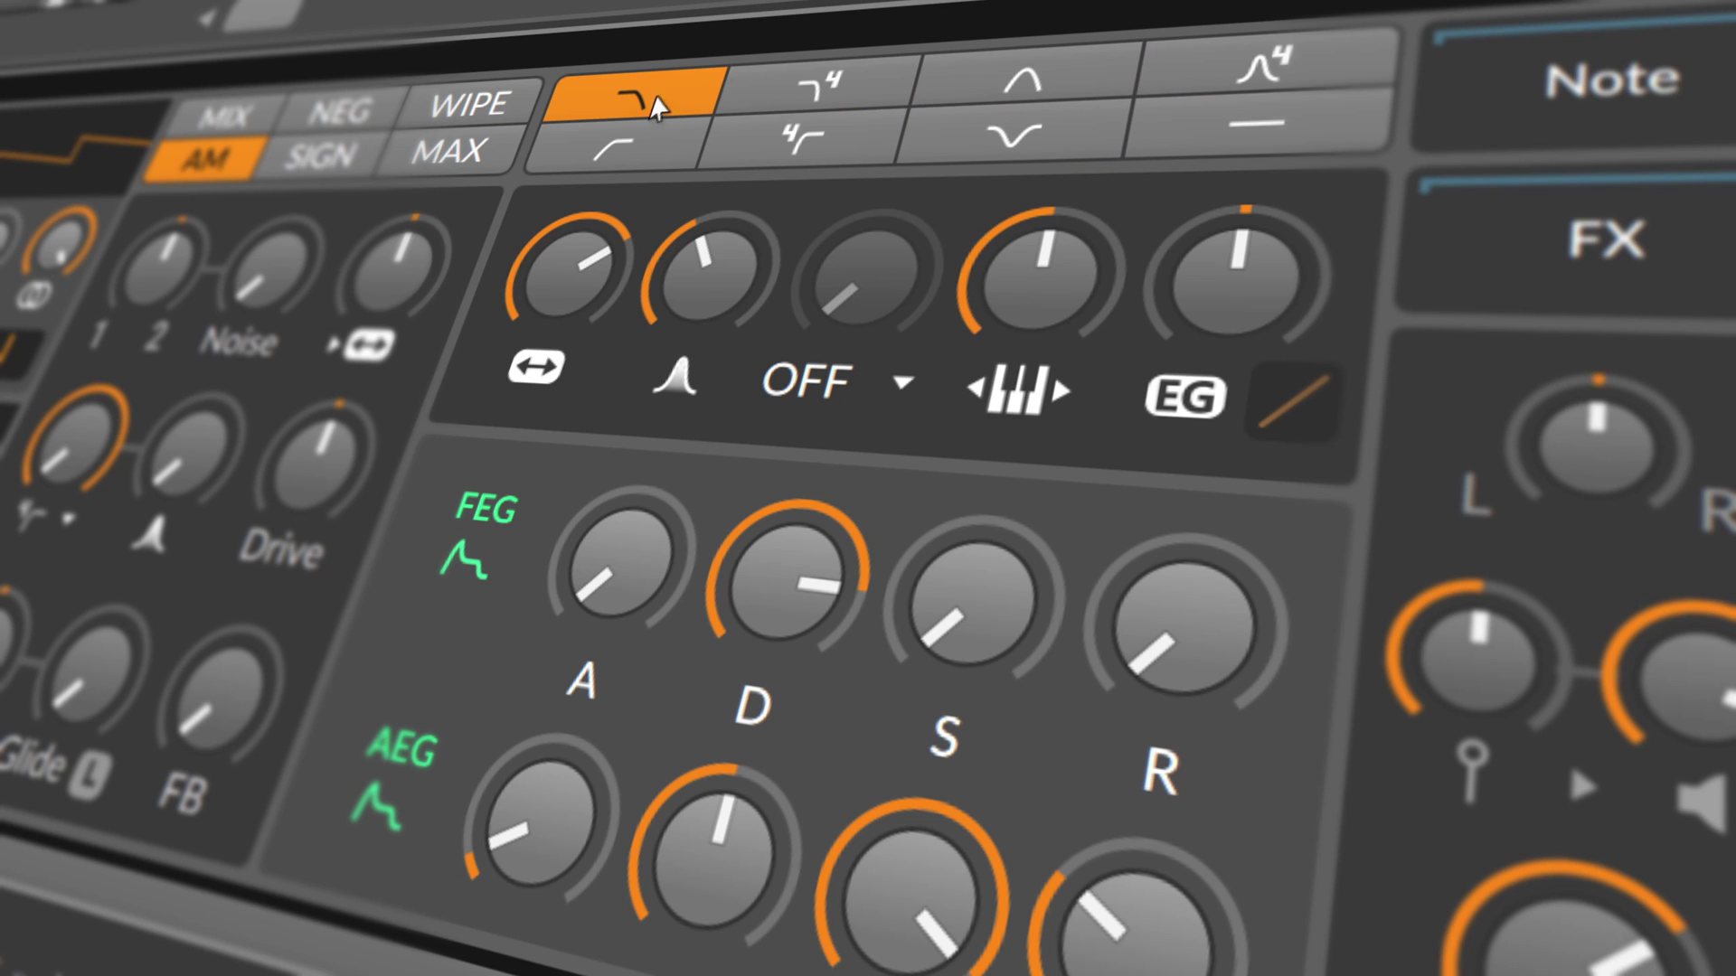
# Audition band-pass, 4-pole band-pass, high-pass, 4-pole high-pass and notch, ending on 4-pole low-pass.
pyautogui.click(799, 113)
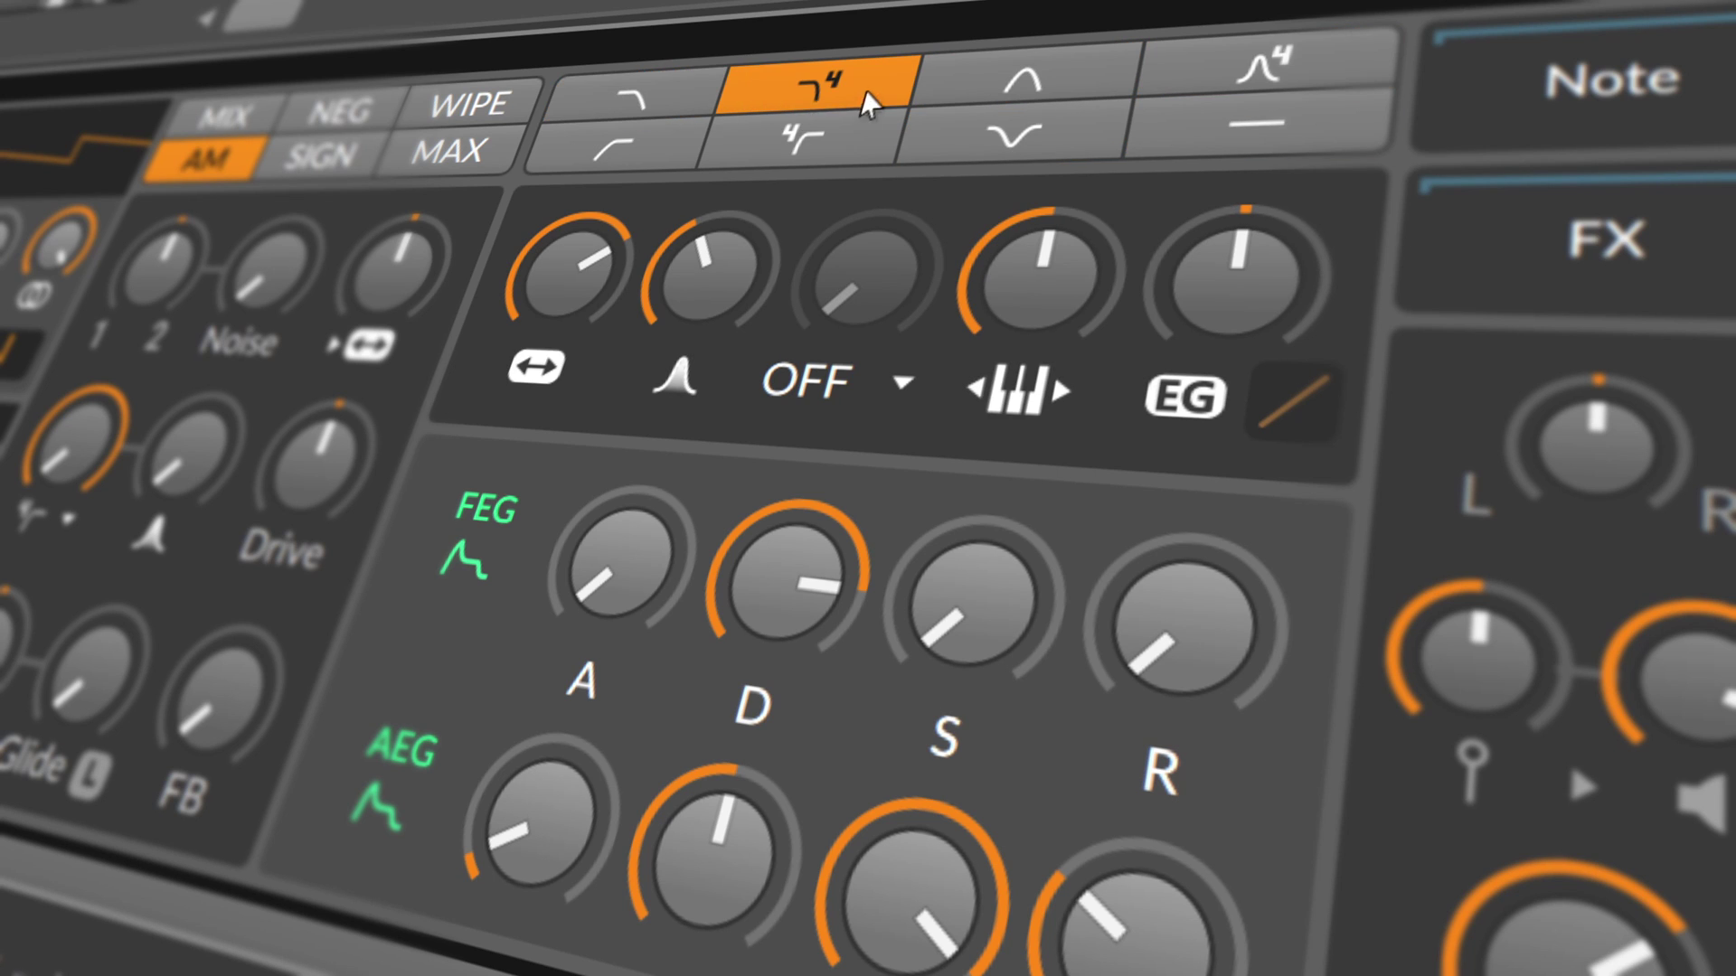
pyautogui.click(1003, 98)
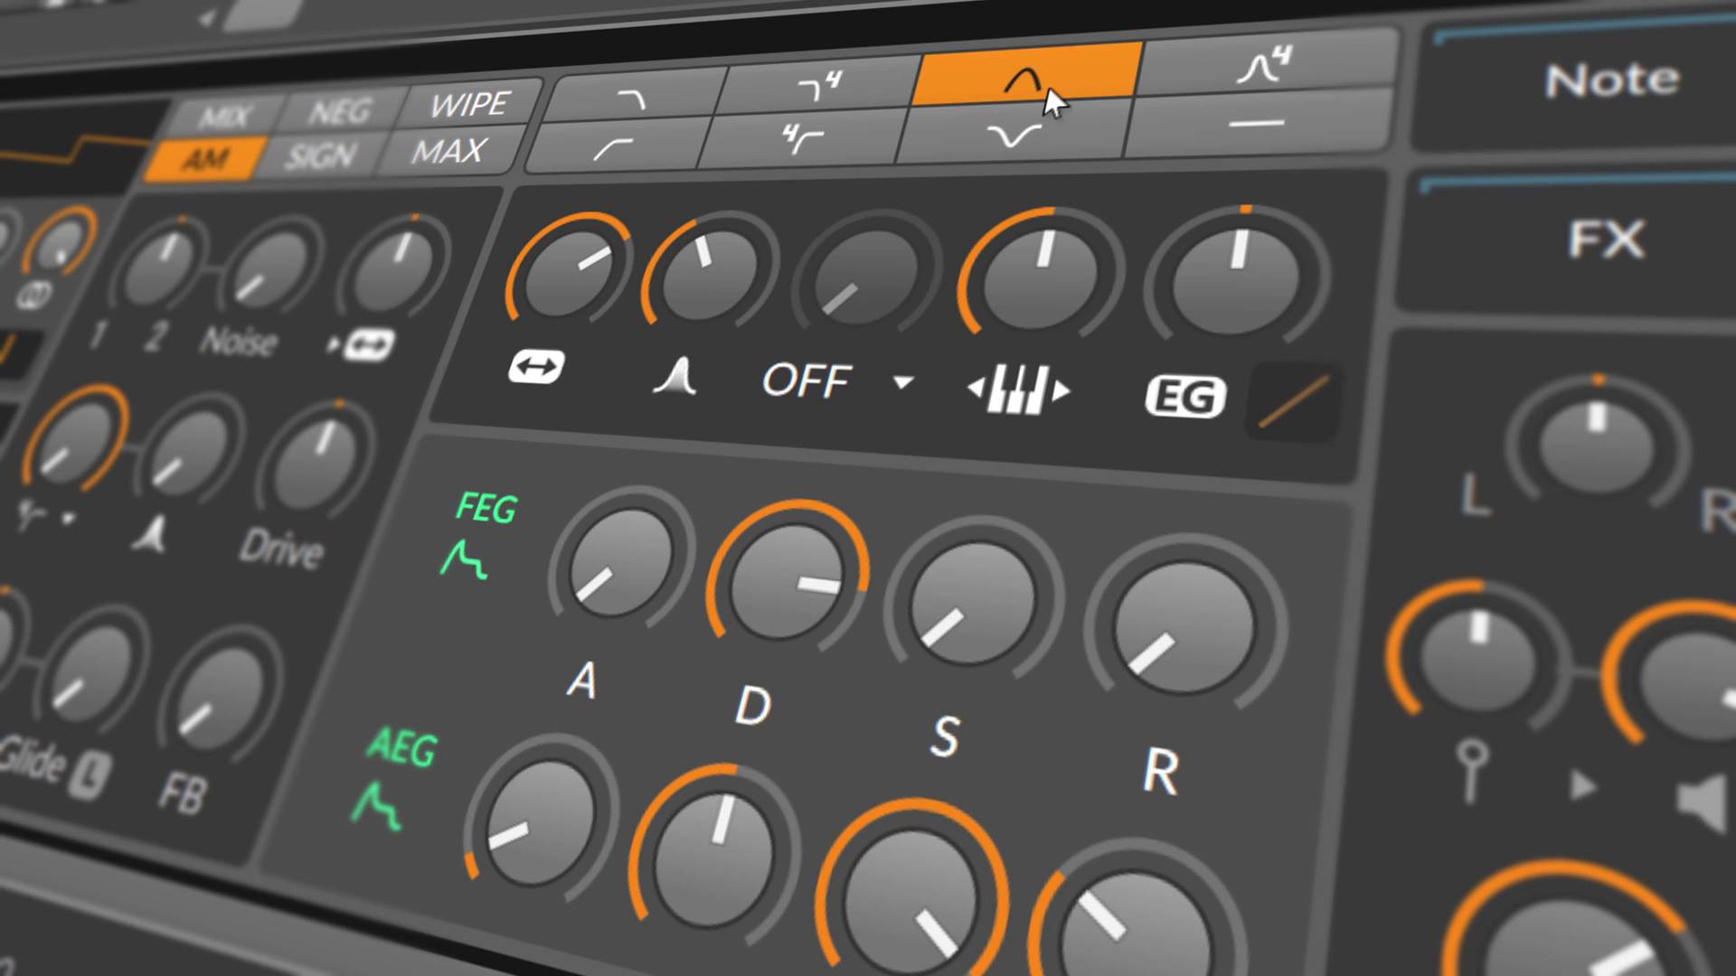
pyautogui.click(1201, 86)
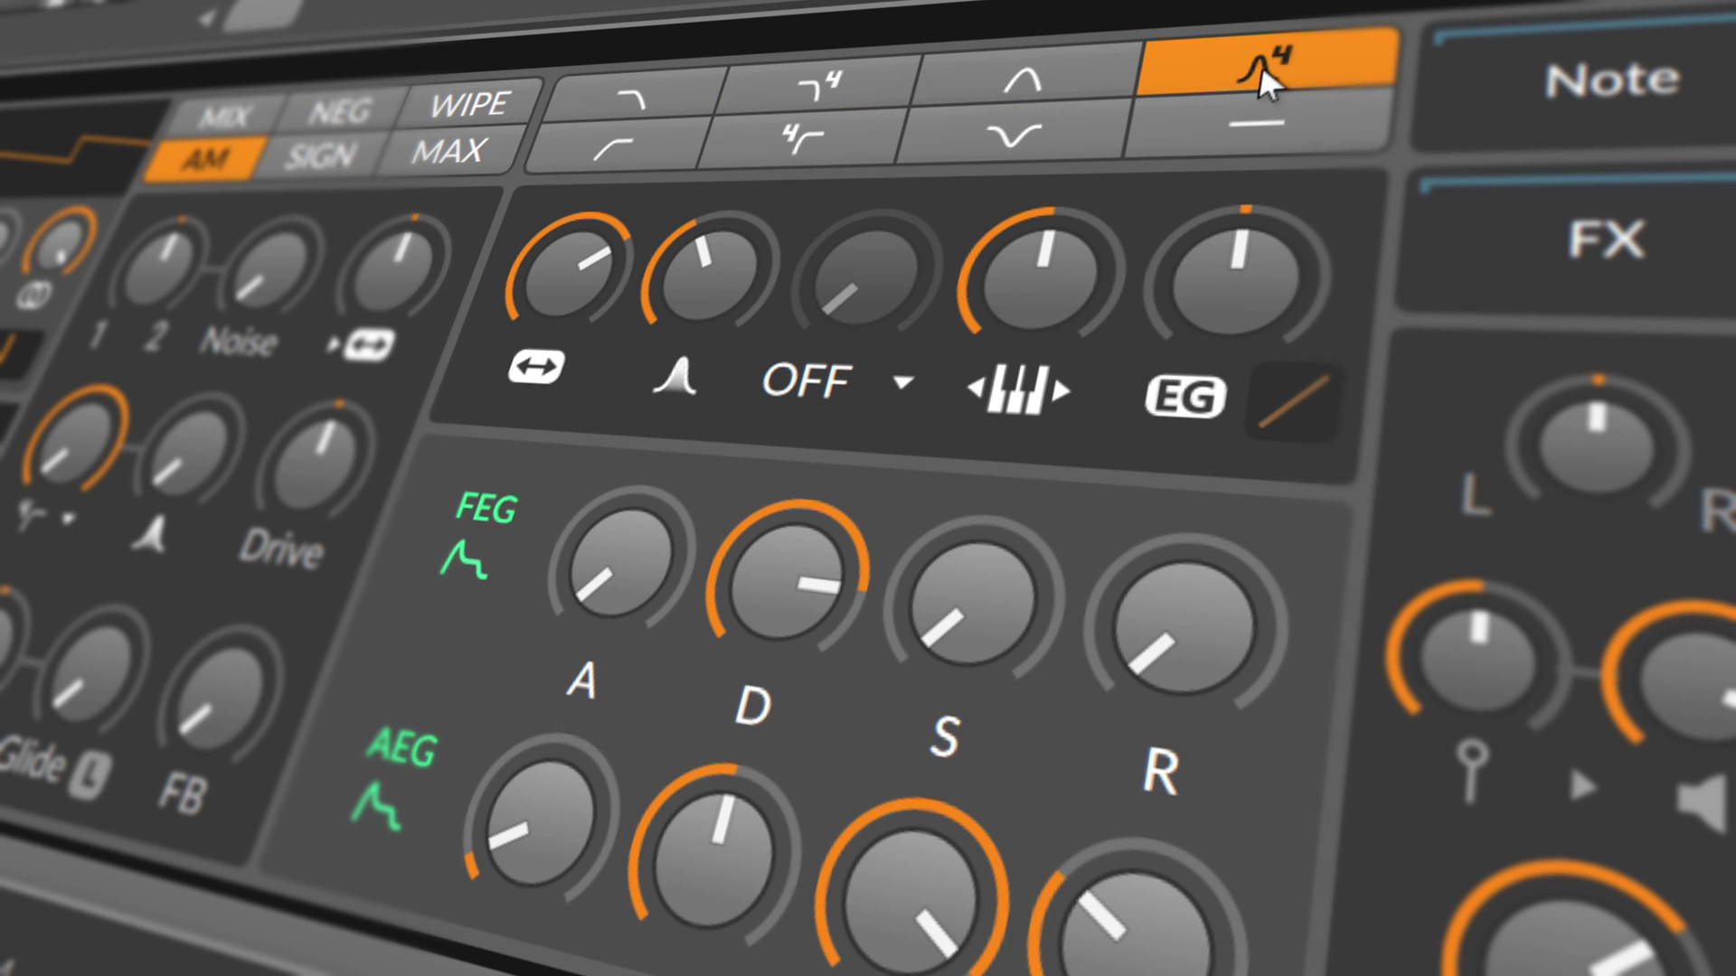
pyautogui.click(653, 156)
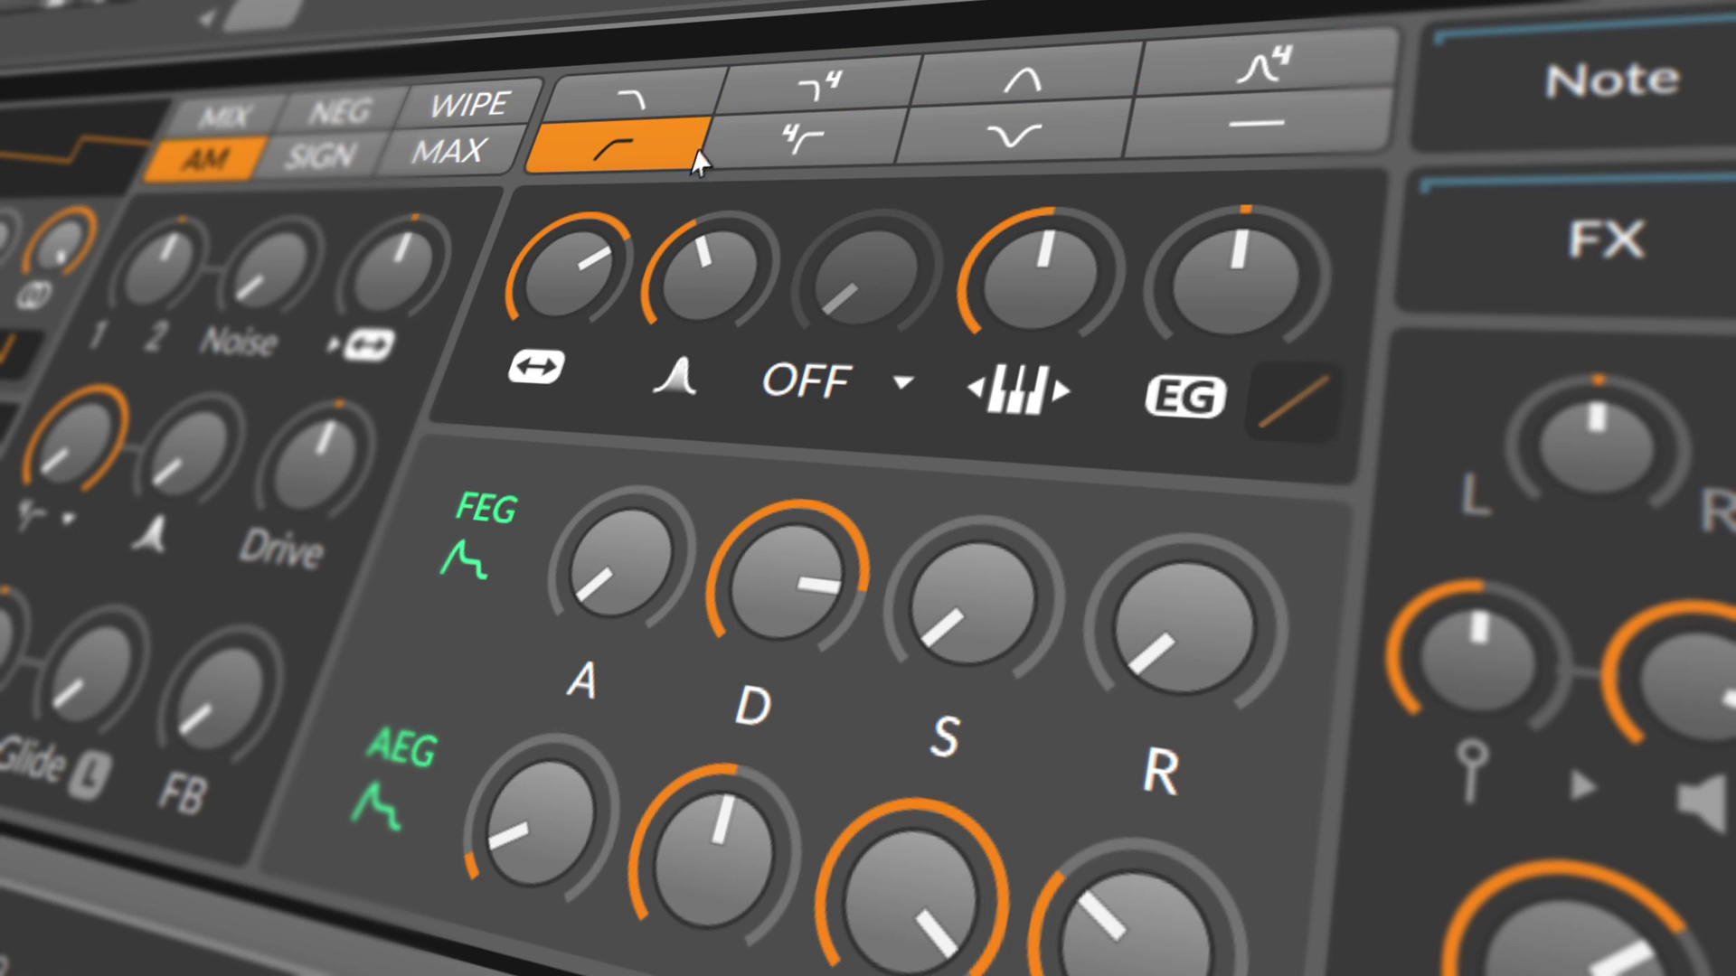
pyautogui.click(805, 154)
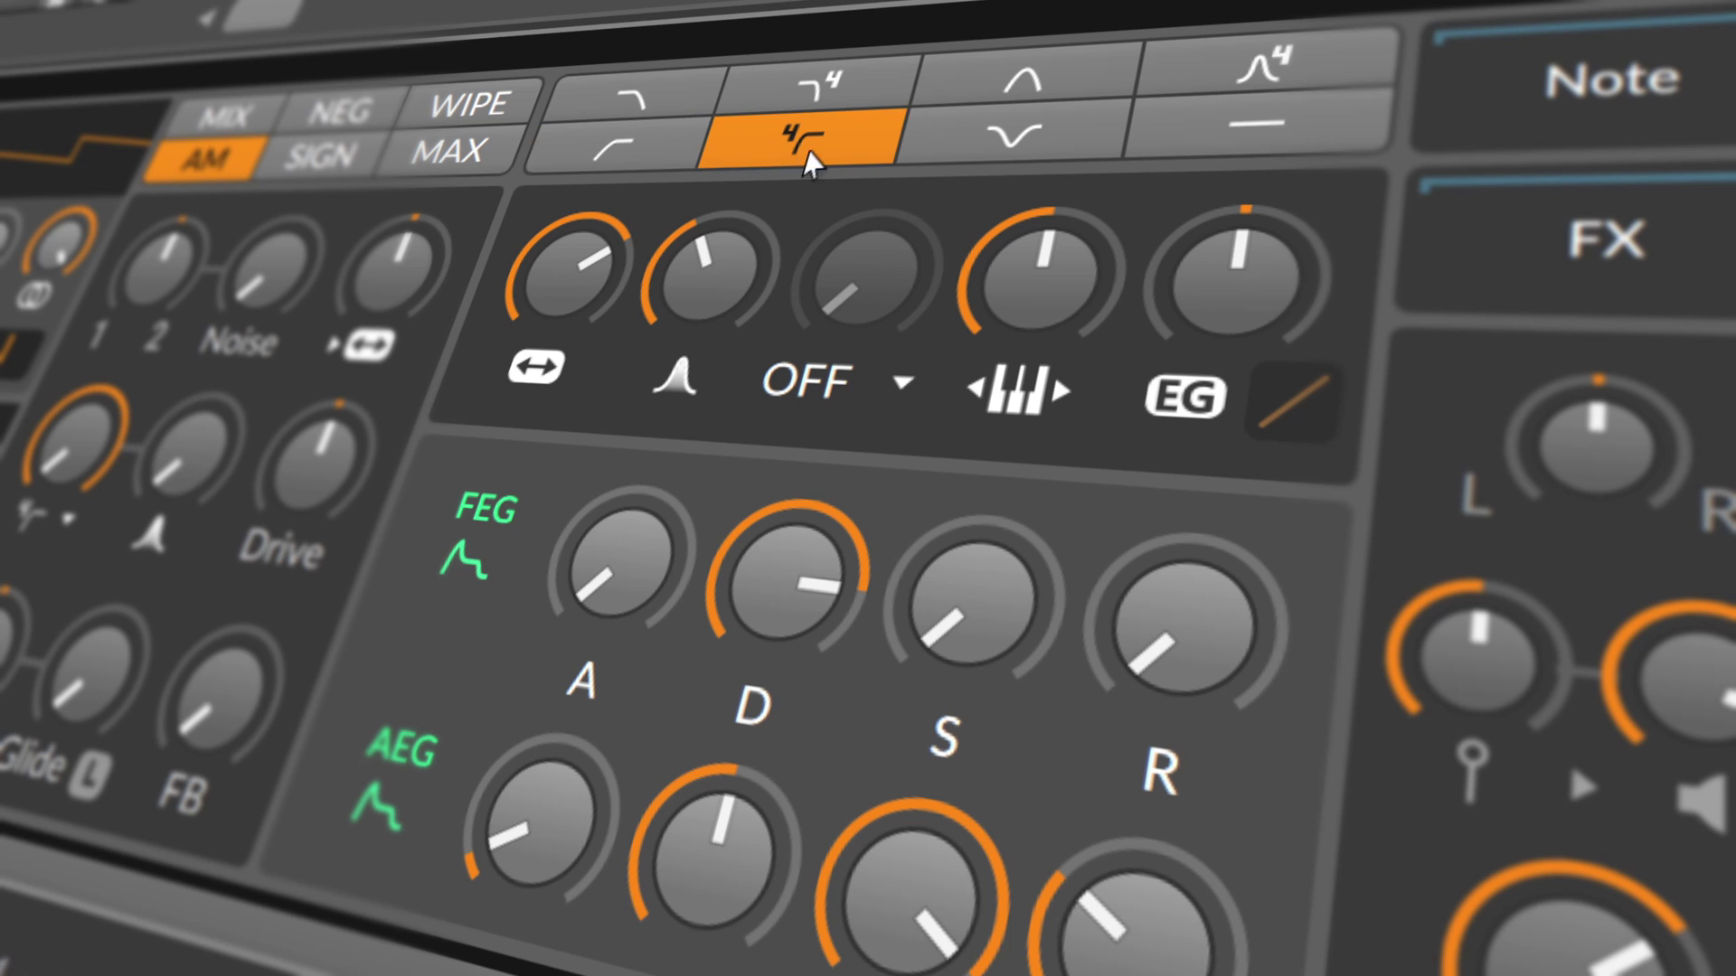
pyautogui.click(984, 154)
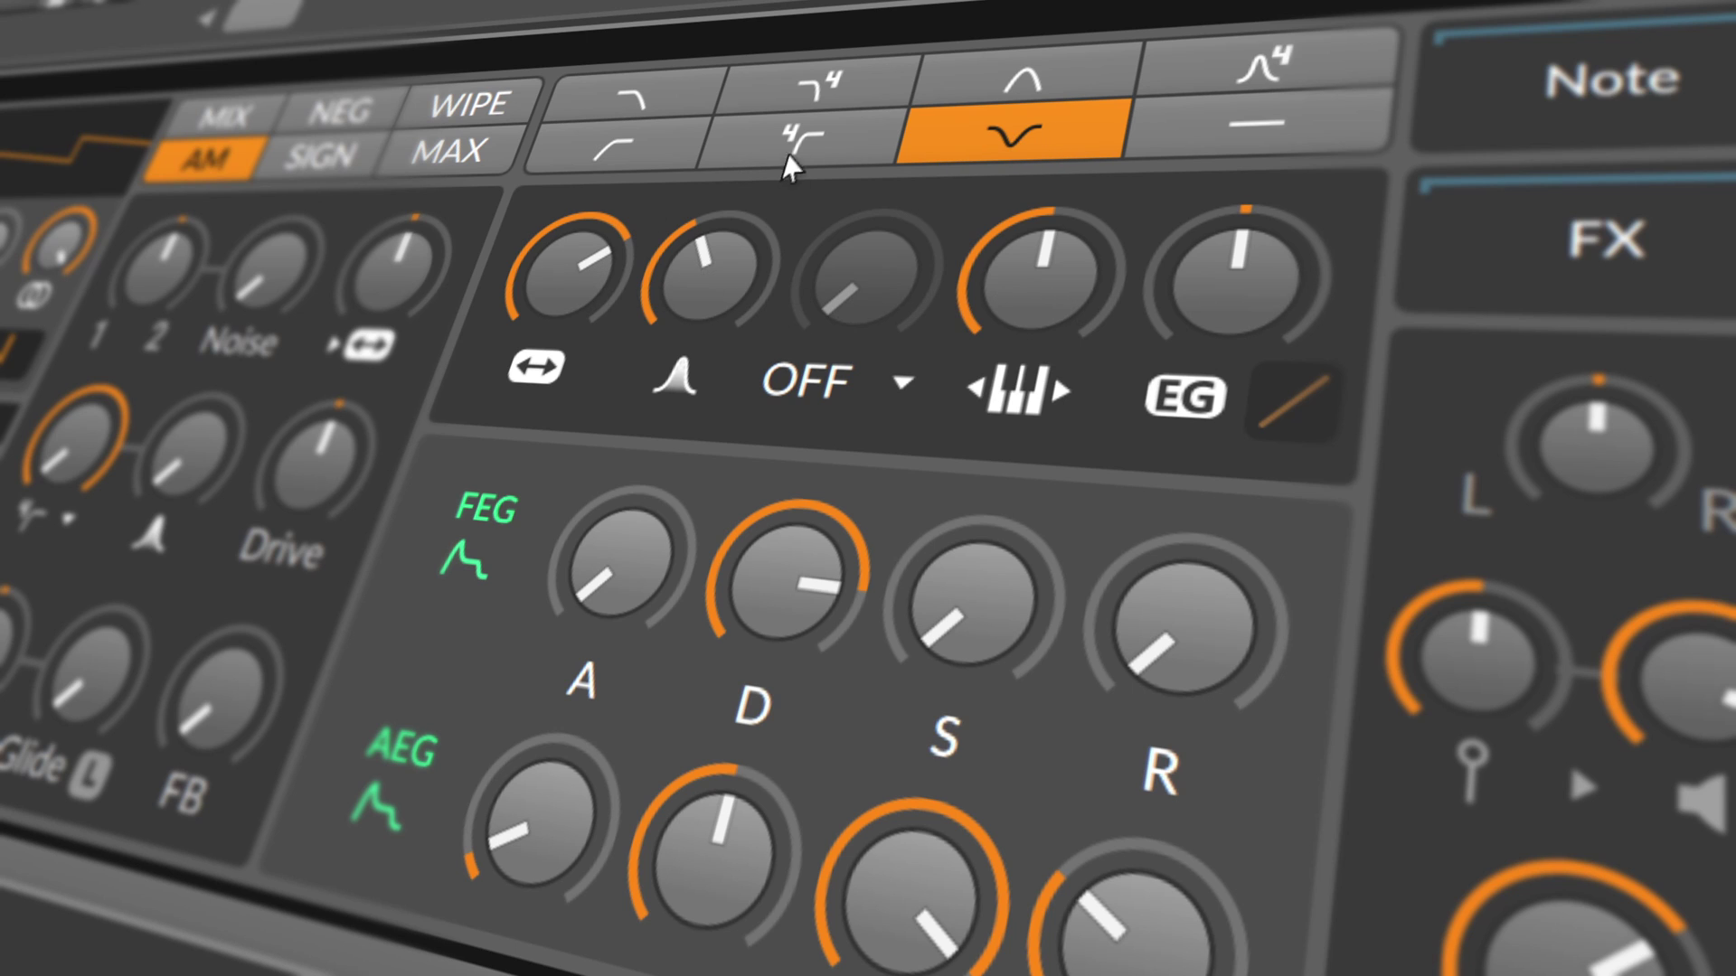
pyautogui.click(804, 96)
# Raise the filter resonance to about 49.7 % and switch the waveshaper to SOFT.
pyautogui.moveTo(617, 264); pyautogui.dragTo(618, 280)
pyautogui.moveTo(736, 283); pyautogui.dragTo(735, 283)
pyautogui.moveTo(863, 326); pyautogui.dragTo(863, 312)
pyautogui.click(818, 381)
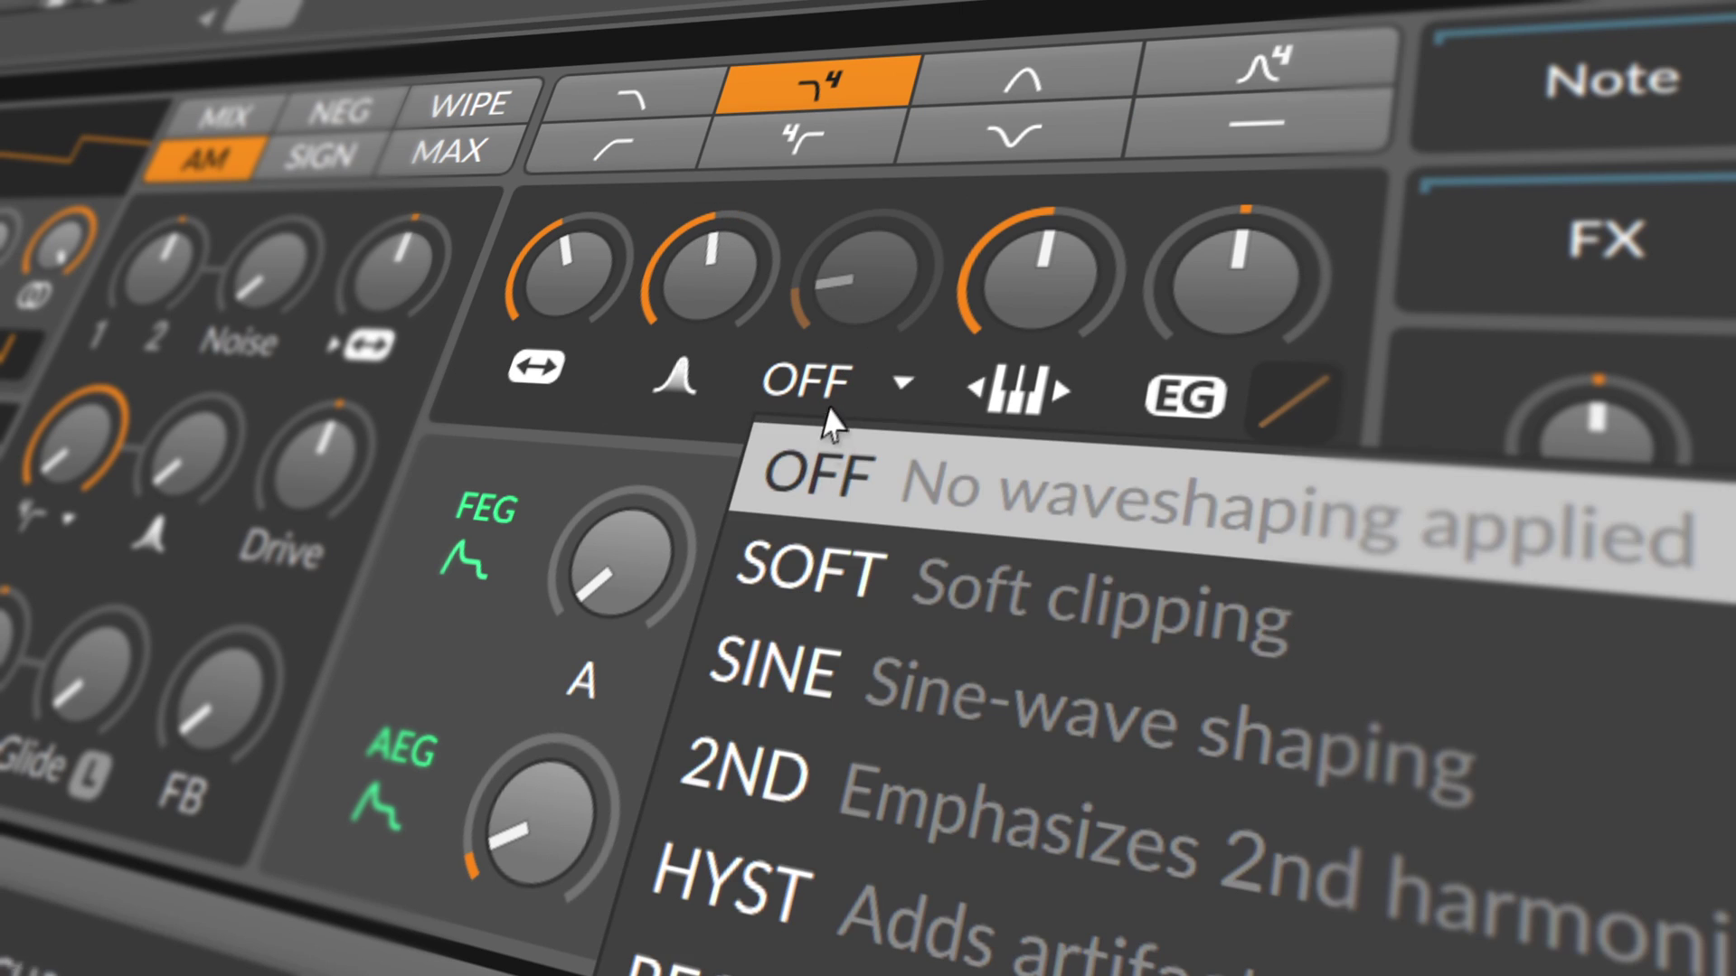
pyautogui.click(775, 554)
# Set filter key tracking to 66 % and try the filter envelope amount before zeroing it.
pyautogui.moveTo(1041, 362); pyautogui.dragTo(1039, 312)
pyautogui.moveTo(1162, 317); pyautogui.dragTo(1244, 304)
pyautogui.moveTo(1285, 393); pyautogui.dragTo(1286, 405)
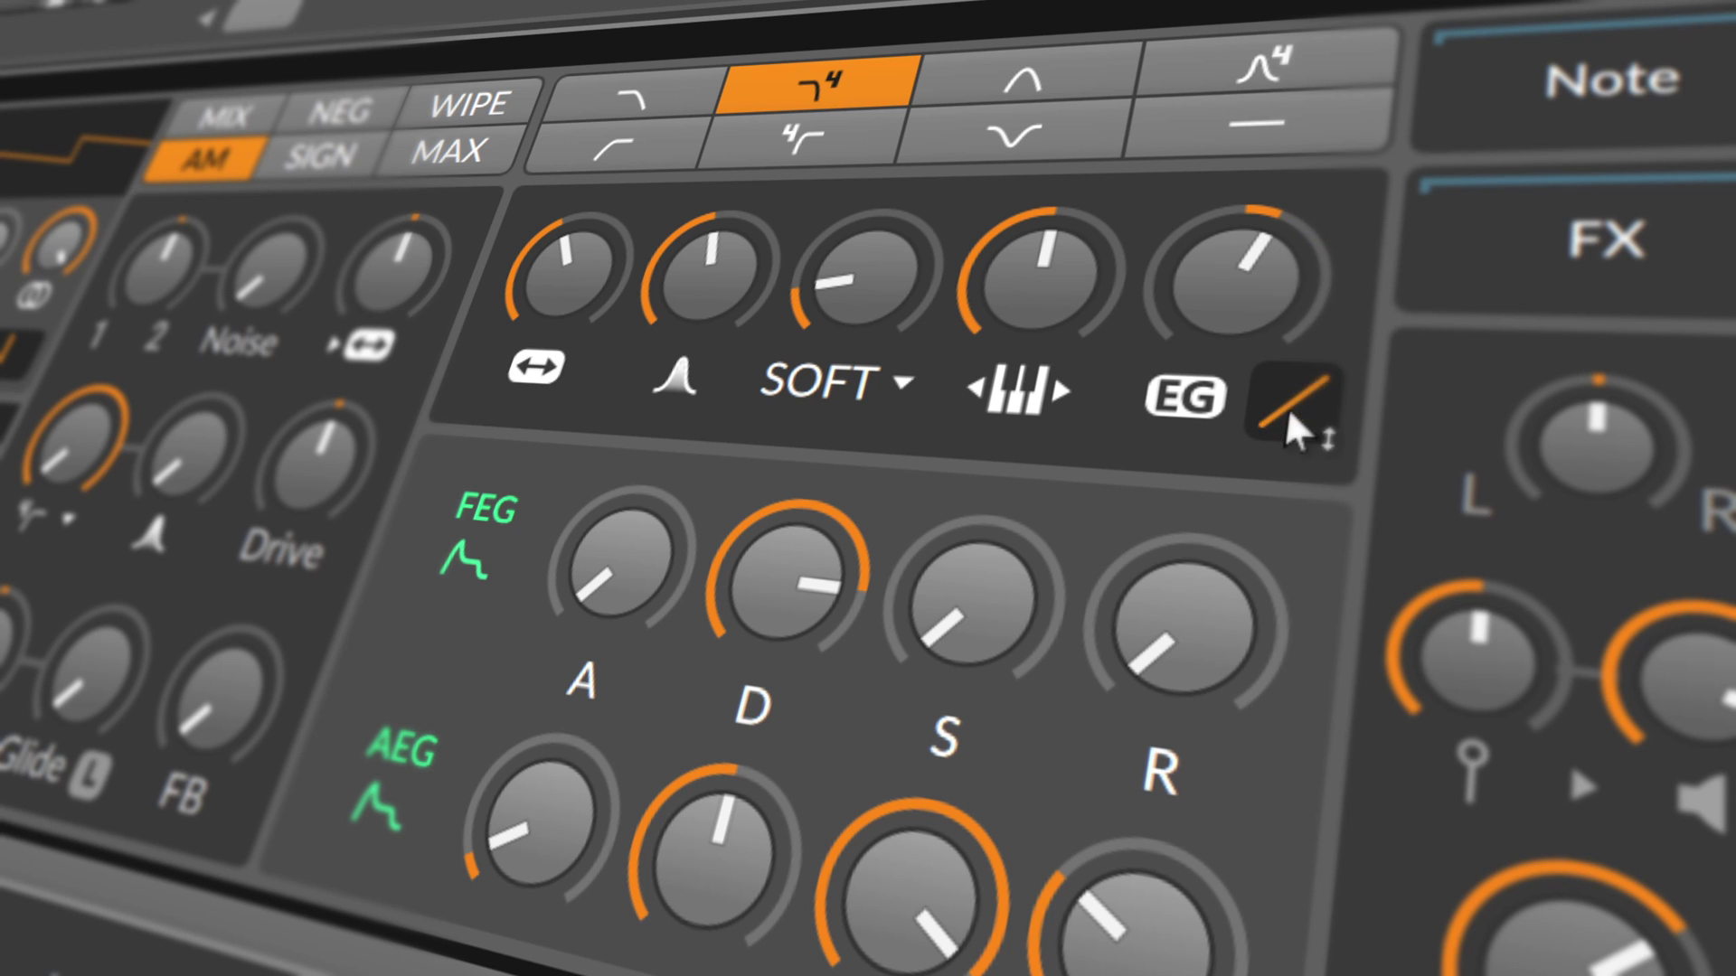
pyautogui.doubleClick(1282, 309)
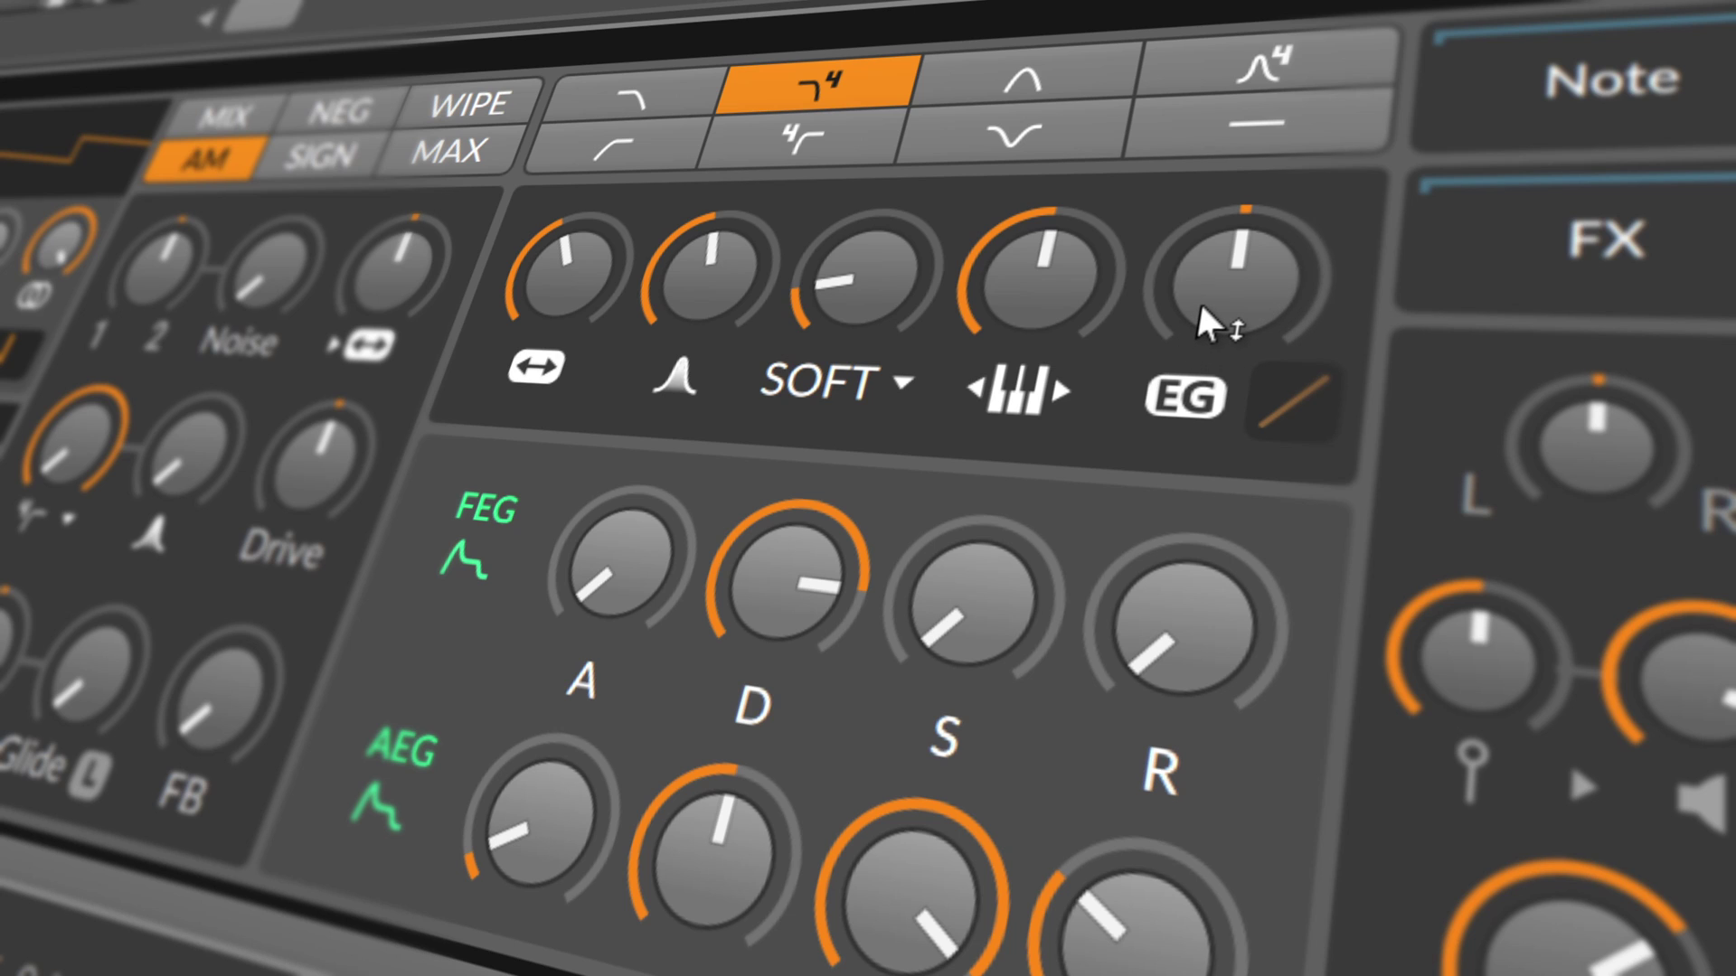
pyautogui.moveTo(436, 273); pyautogui.dragTo(398, 290)
# Switch the waveshaper to SINE at zero amount and raise Drive to about +8.9 dB.
pyautogui.click(843, 384)
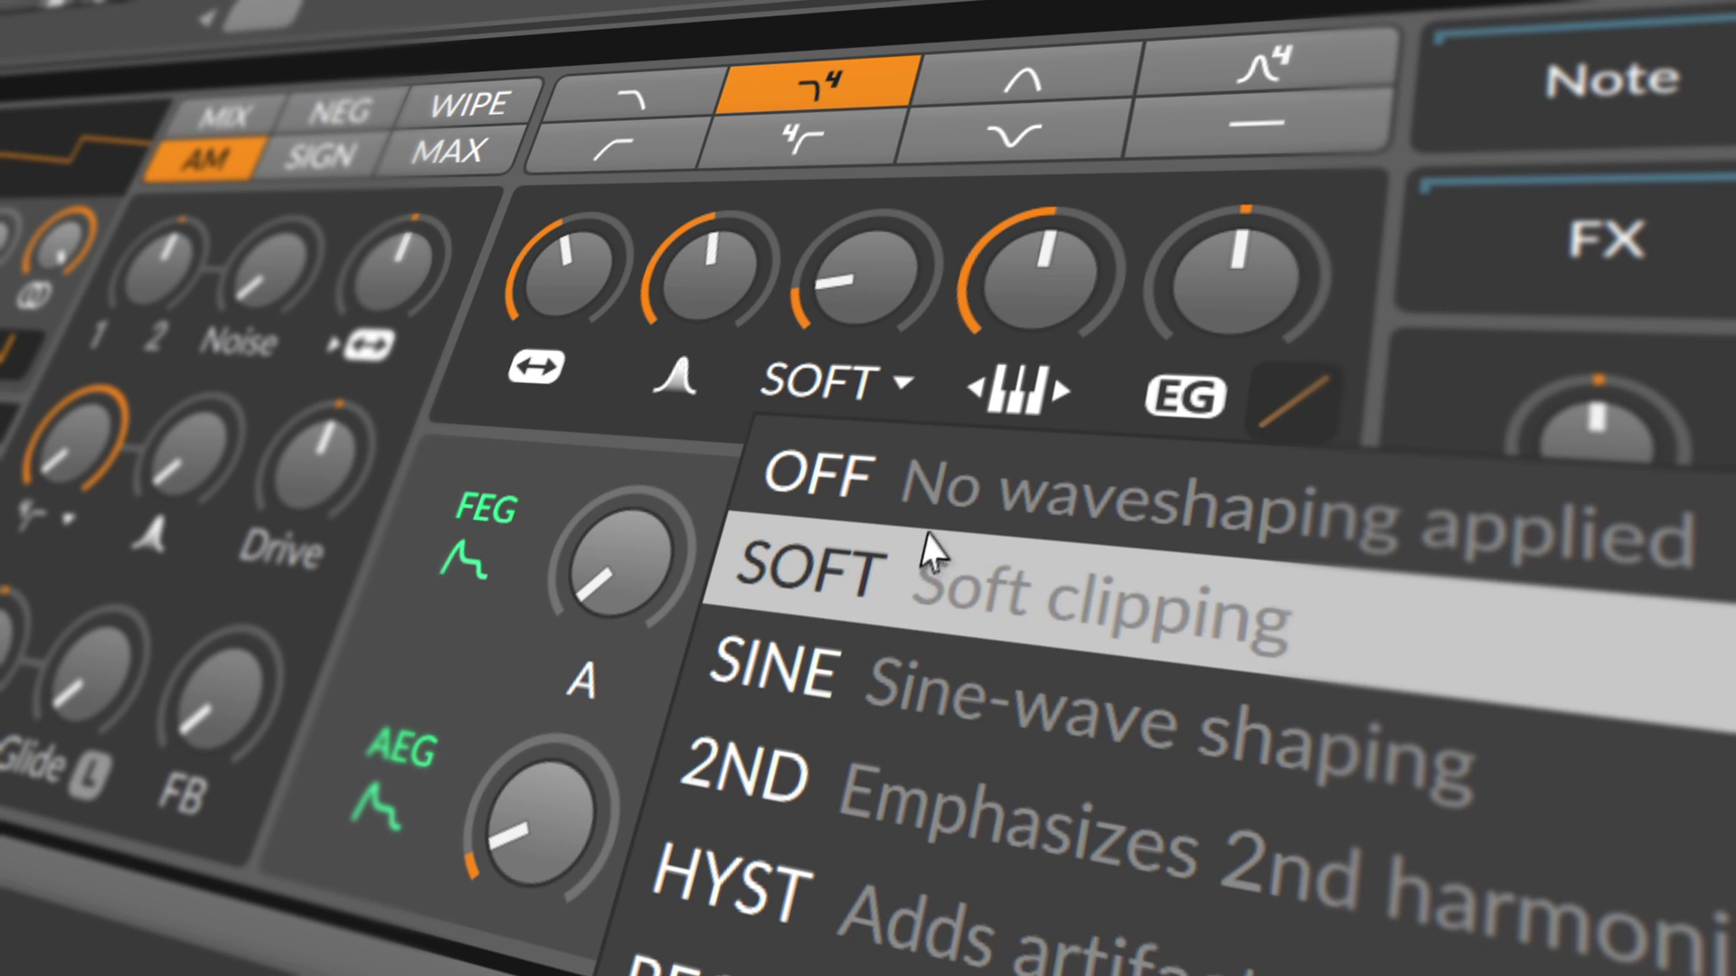
pyautogui.click(903, 687)
pyautogui.moveTo(871, 343)
pyautogui.mouseDown()
pyautogui.moveTo(871, 362)
pyautogui.moveTo(871, 332)
pyautogui.mouseUp()
pyautogui.moveTo(321, 452); pyautogui.dragTo(310, 499)
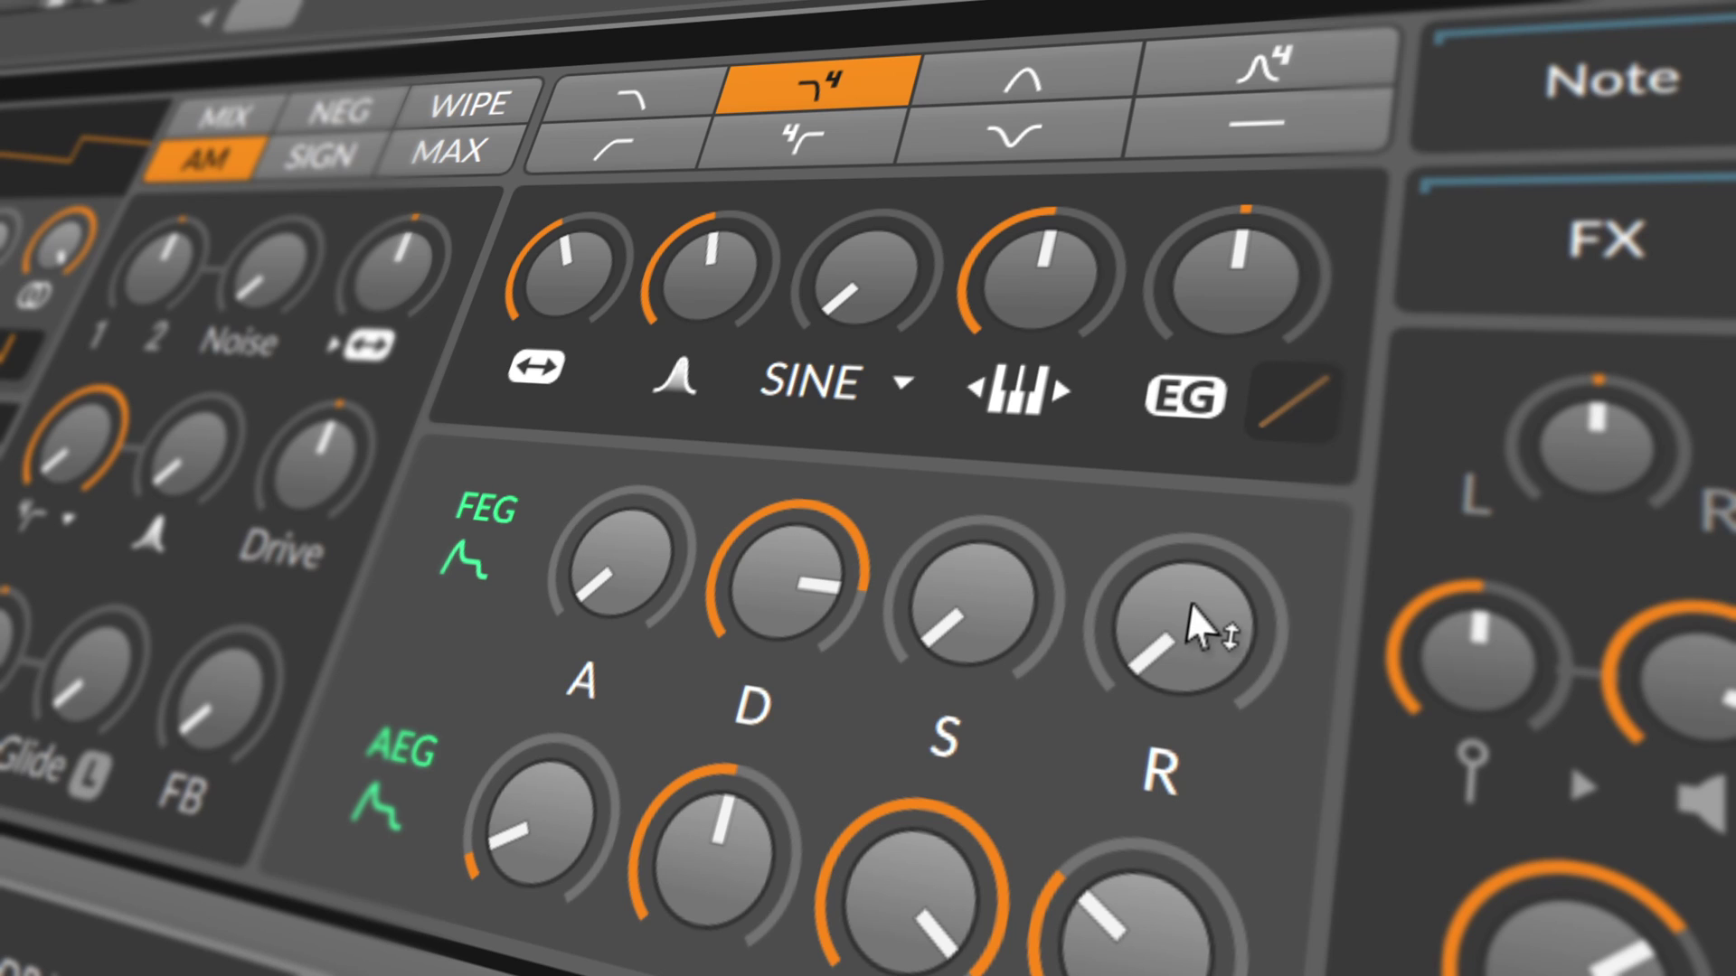
# Lower the filter cutoff, set filter envelope amount near +8.5 st, make amp attack instant and lengthen release.
pyautogui.moveTo(572, 307); pyautogui.dragTo(571, 325)
pyautogui.moveTo(1238, 312)
pyautogui.mouseDown()
pyautogui.moveTo(1239, 271)
pyautogui.moveTo(1232, 311)
pyautogui.mouseUp()
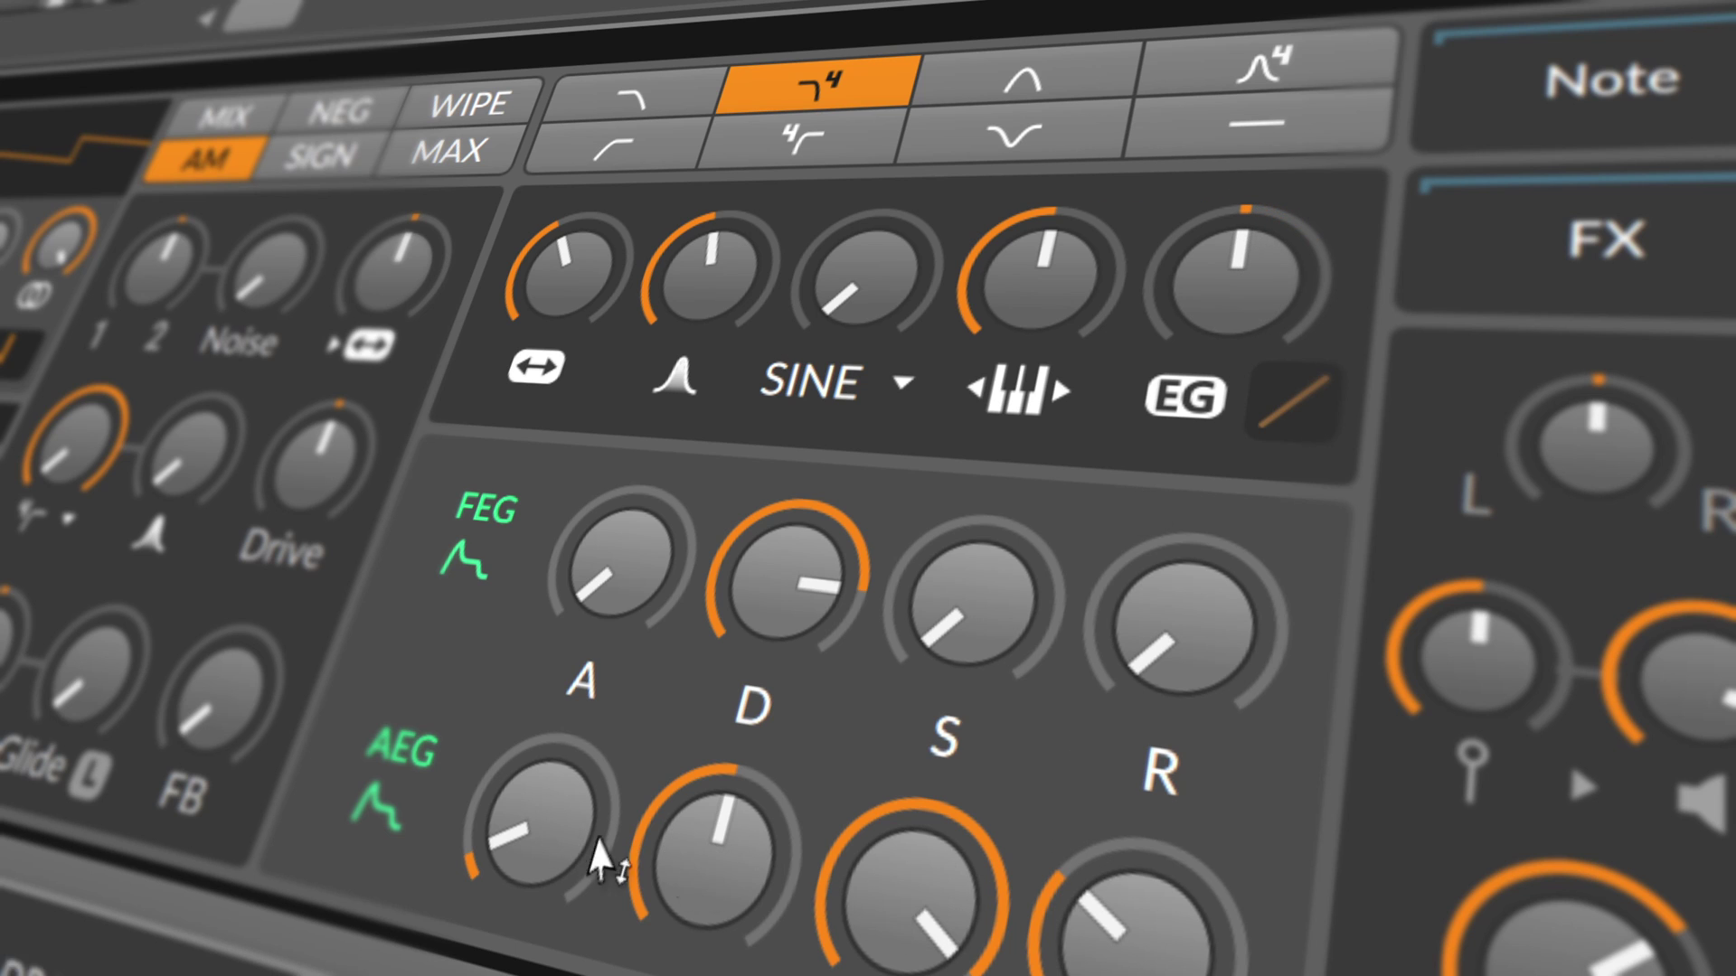
pyautogui.moveTo(573, 853); pyautogui.dragTo(573, 868)
pyautogui.moveTo(974, 920); pyautogui.dragTo(977, 922)
pyautogui.click(1097, 929)
pyautogui.moveTo(1096, 930); pyautogui.dragTo(1097, 919)
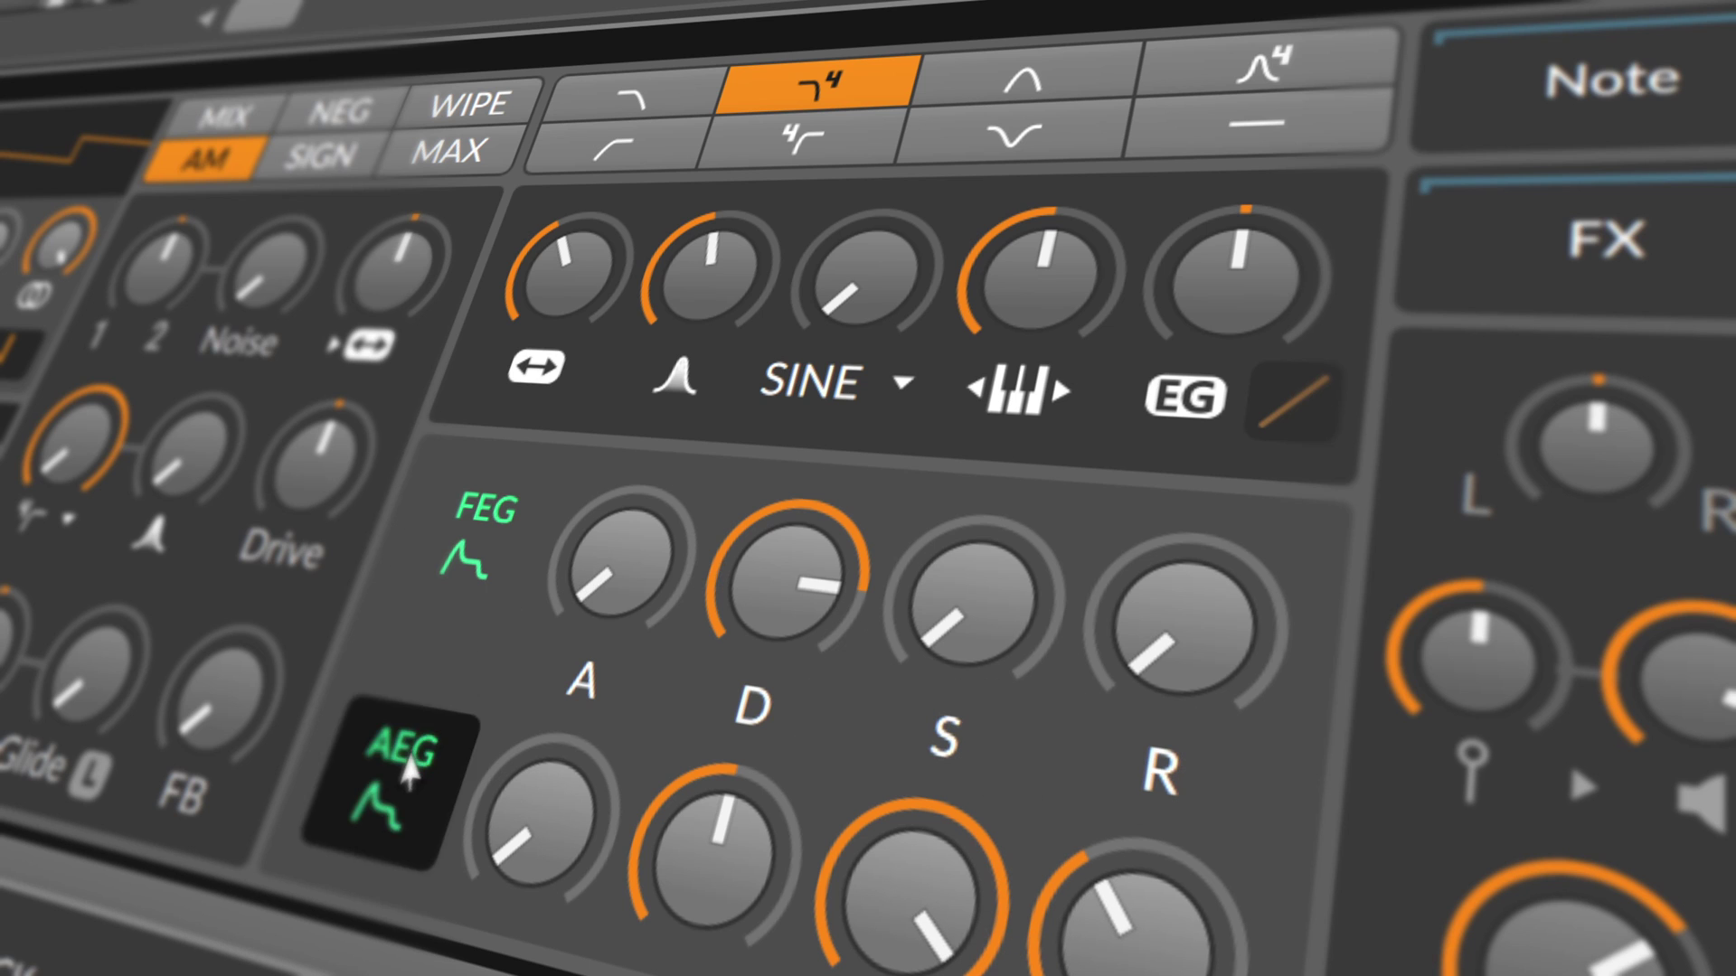
# Route the amp envelope to Resonance, Drive and FB, then nudge filter envelope sustain and release.
pyautogui.click(400, 786)
pyautogui.moveTo(707, 272); pyautogui.dragTo(707, 269)
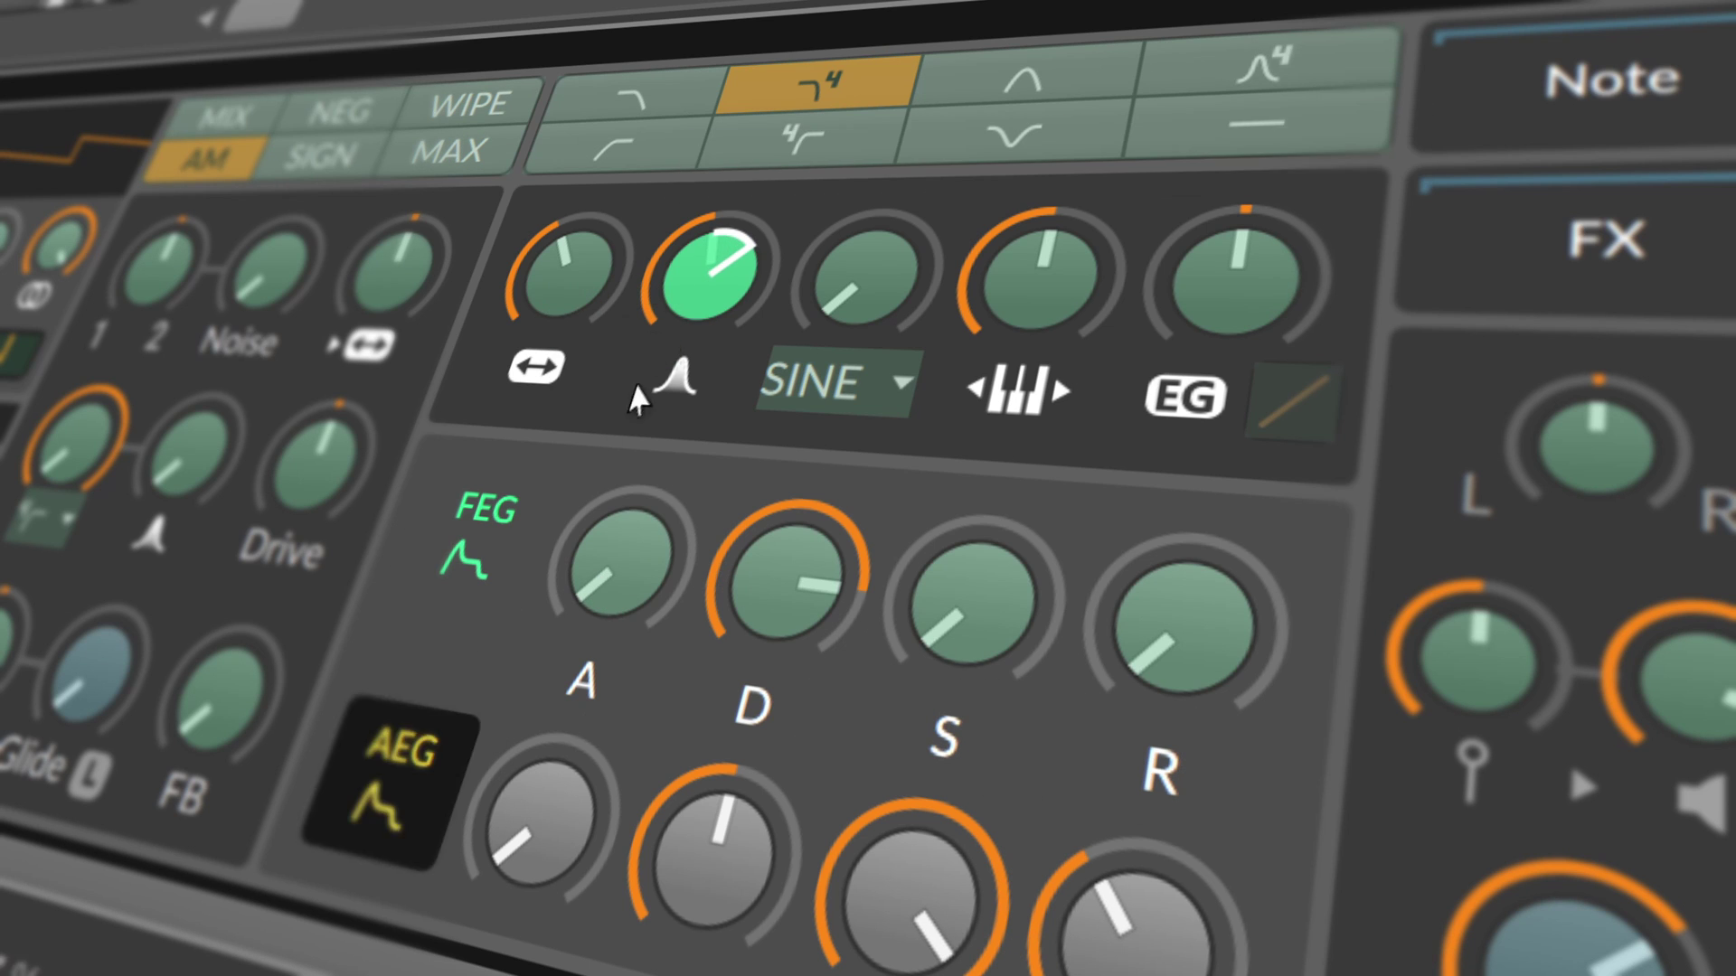
pyautogui.moveTo(317, 457); pyautogui.dragTo(316, 439)
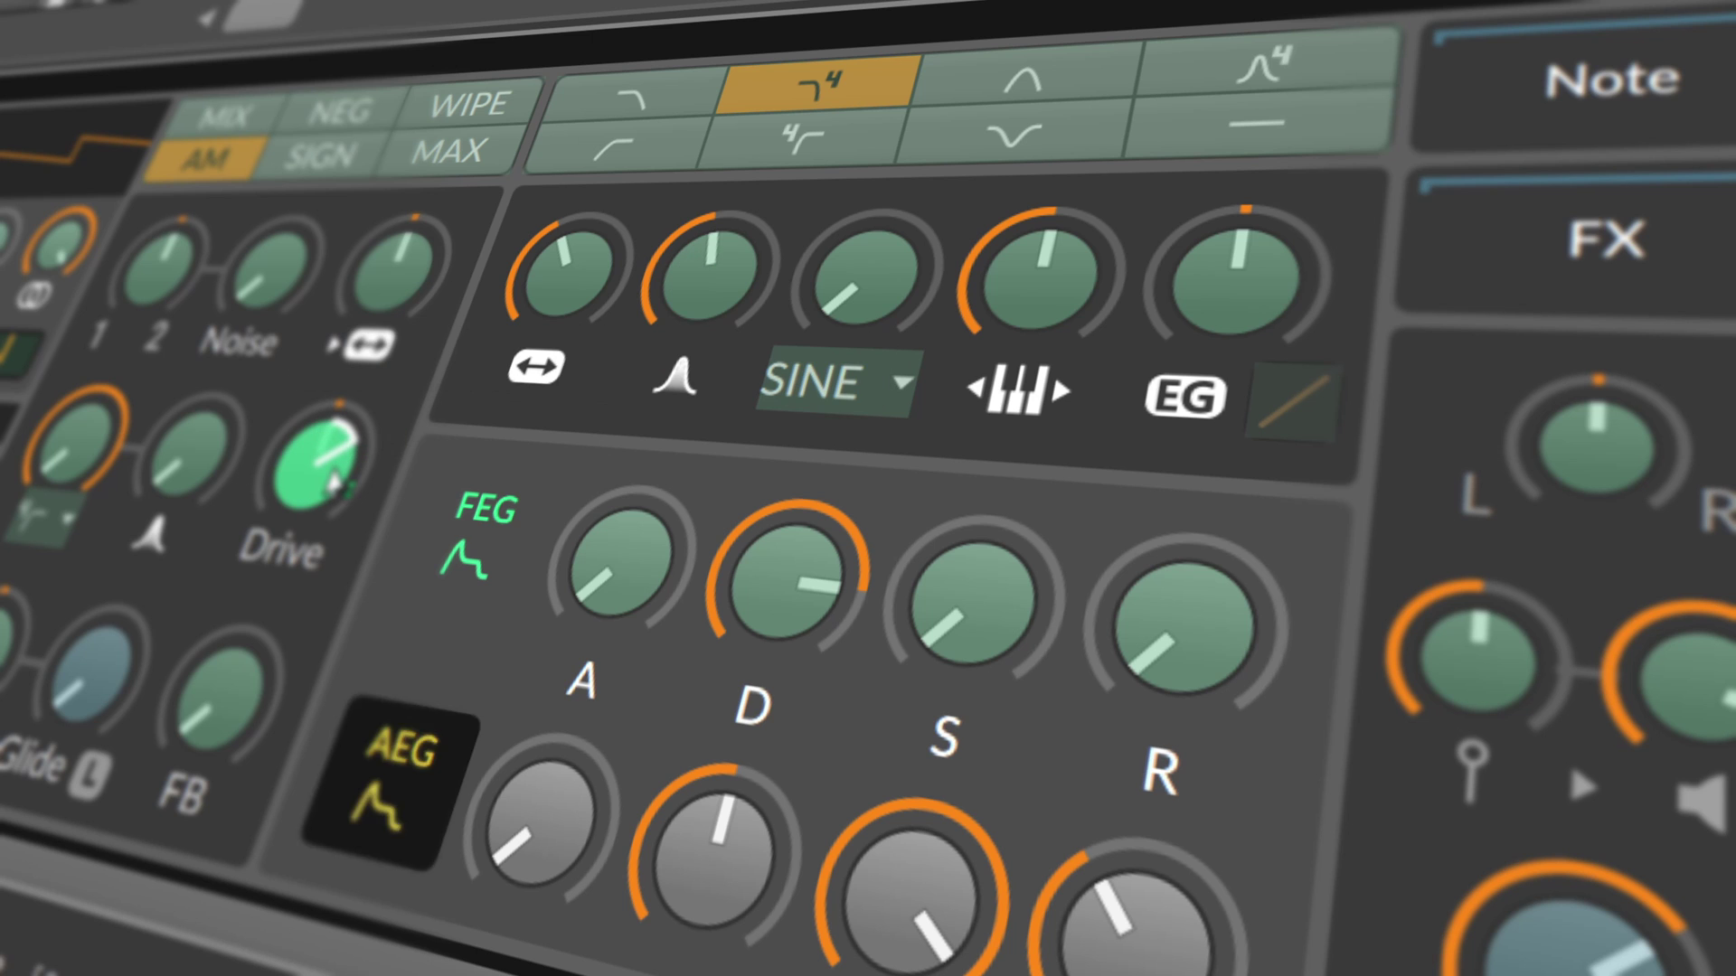
pyautogui.moveTo(217, 696); pyautogui.dragTo(217, 678)
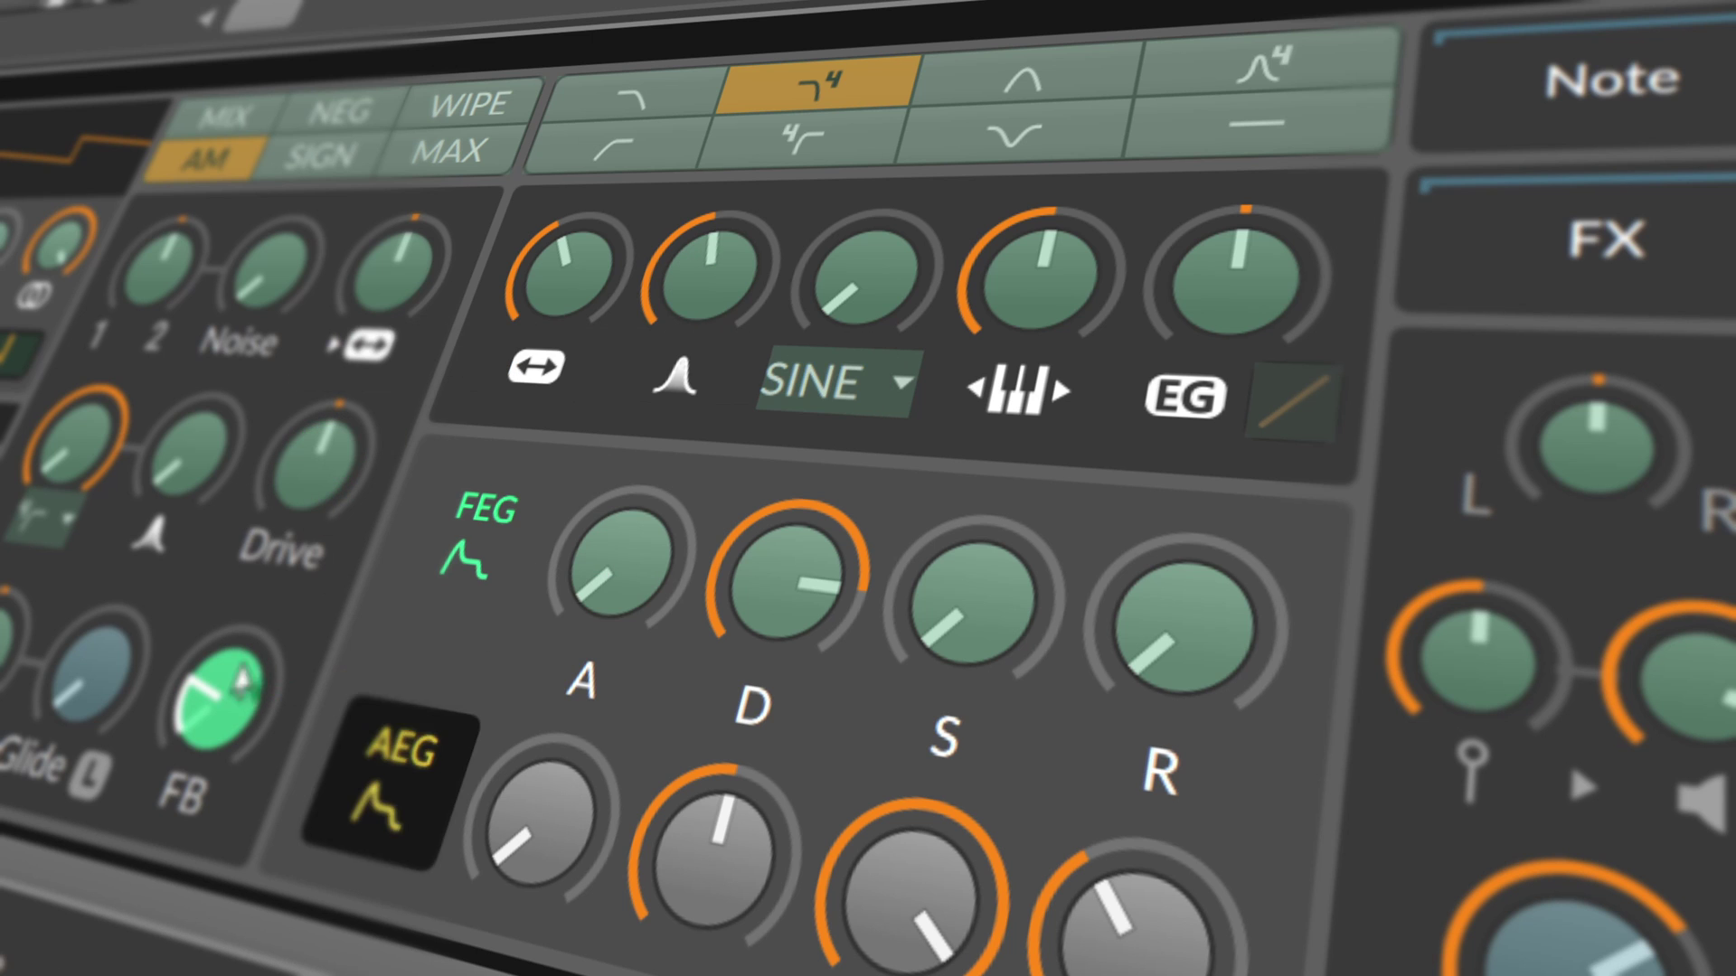
pyautogui.click(457, 751)
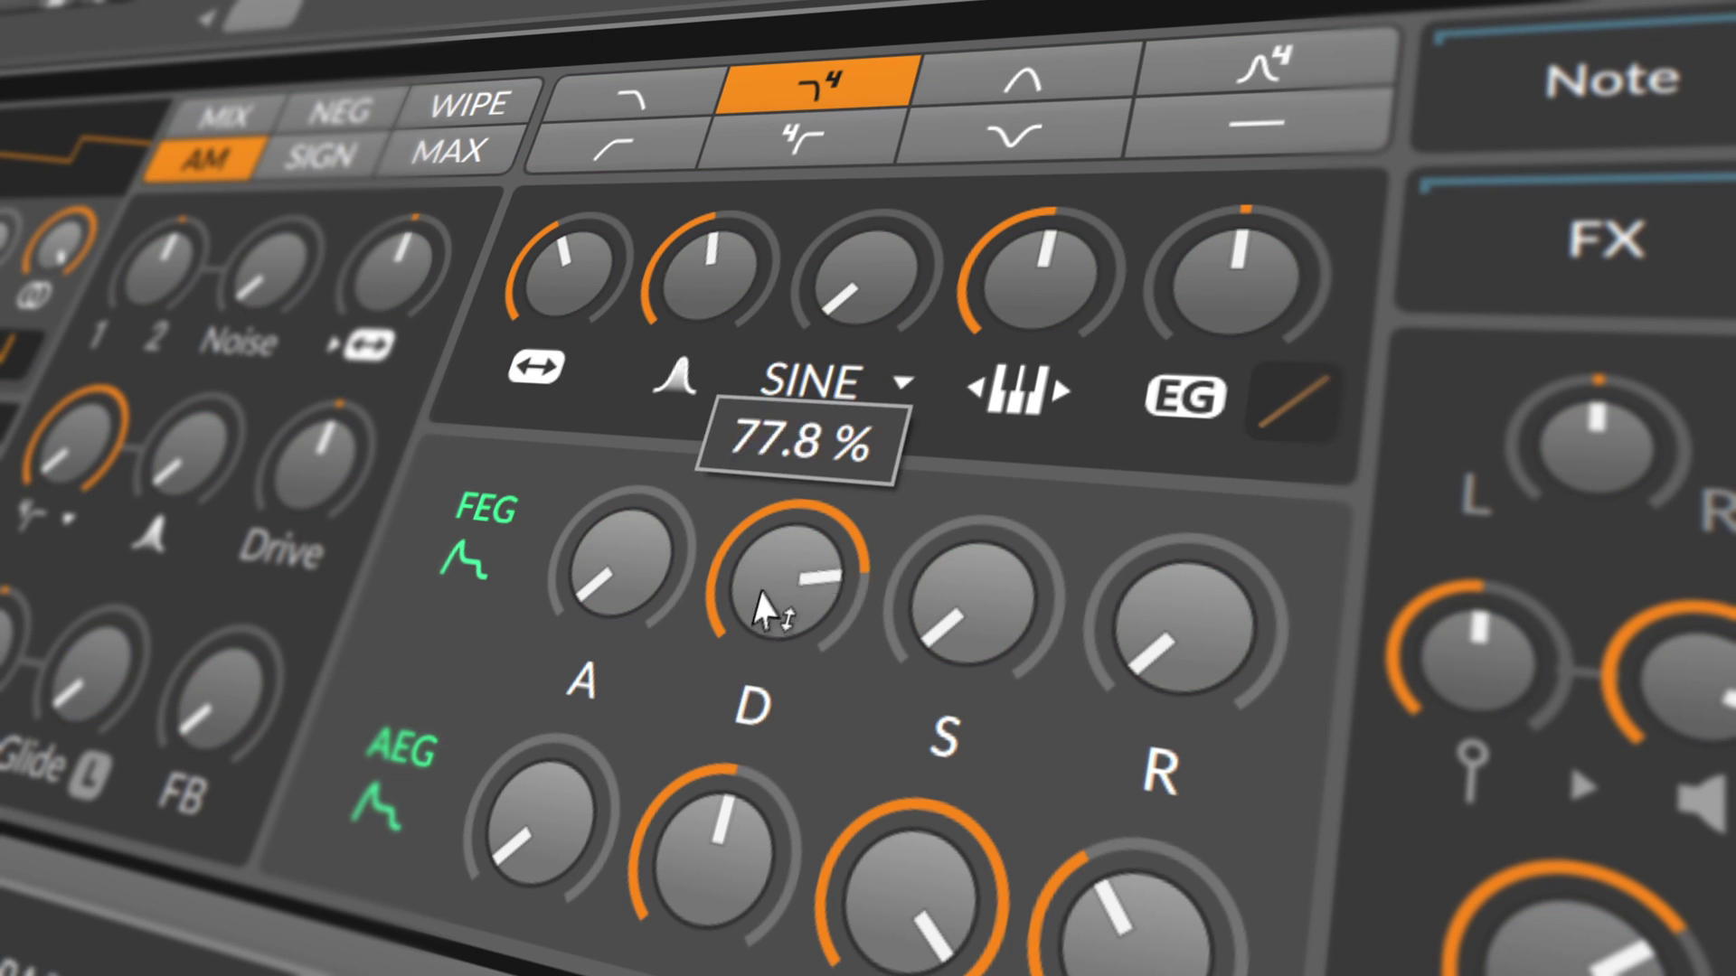
pyautogui.moveTo(968, 642); pyautogui.dragTo(967, 633)
pyautogui.moveTo(1164, 728); pyautogui.dragTo(1164, 728)
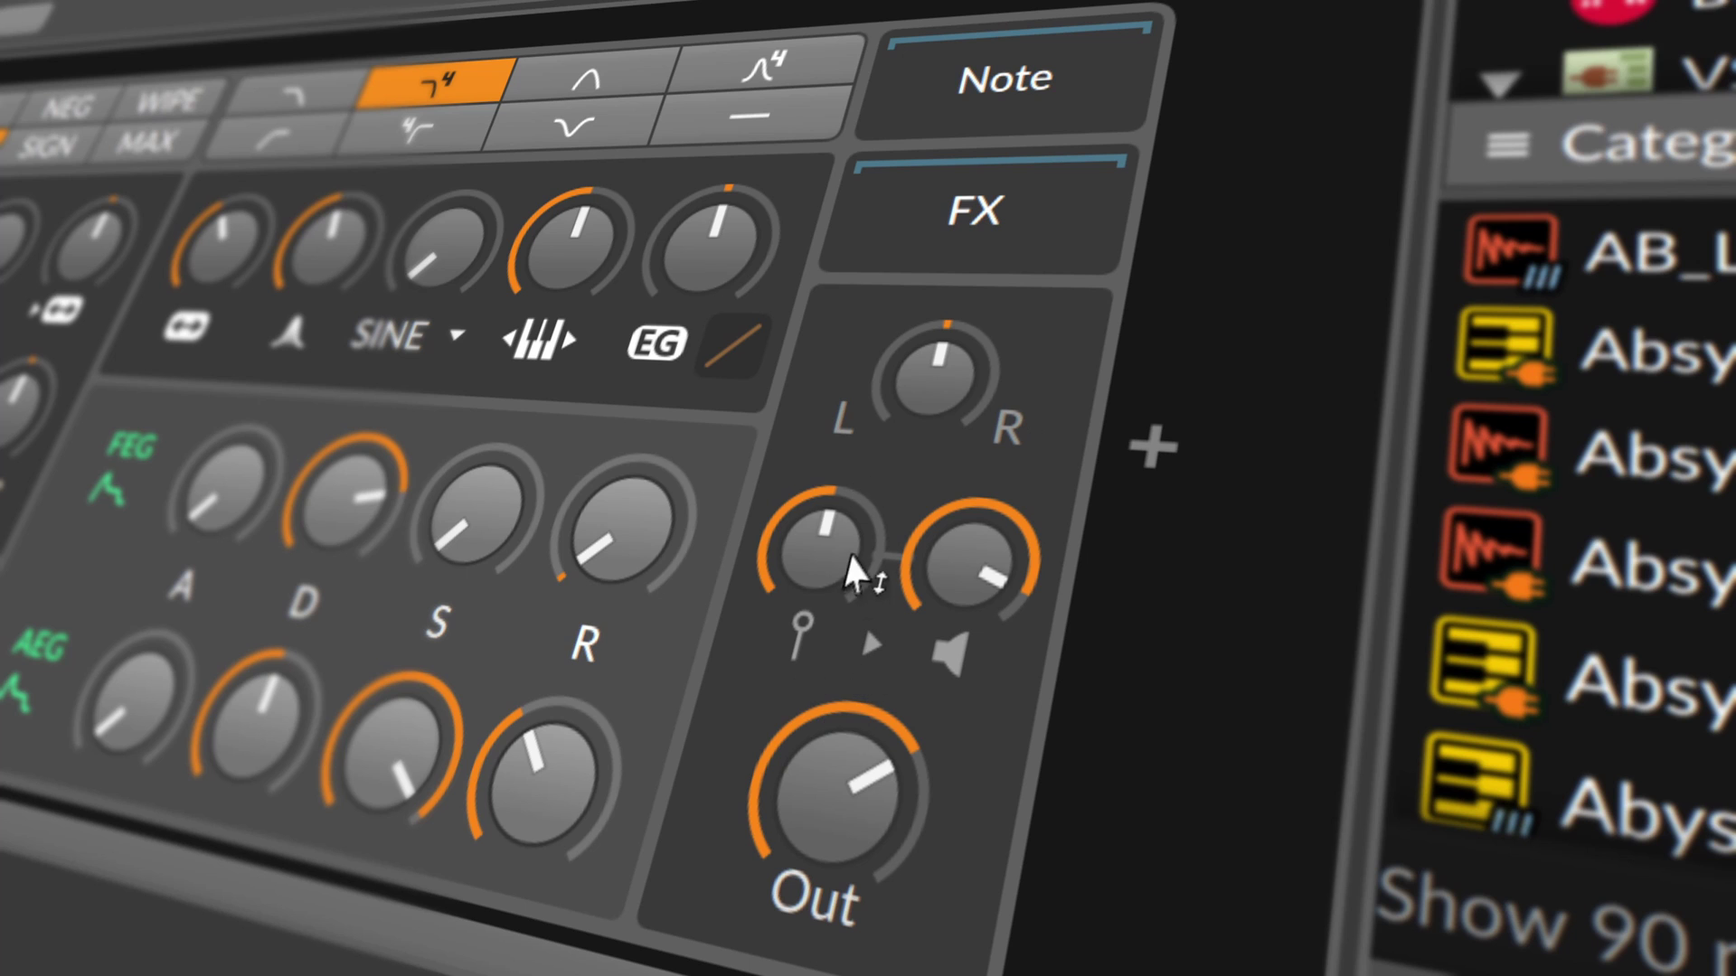
# Lower the Polysynth output level to -15.1 dB, then open and dismiss the device browser.
pyautogui.click(848, 573)
pyautogui.moveTo(849, 574); pyautogui.dragTo(849, 633)
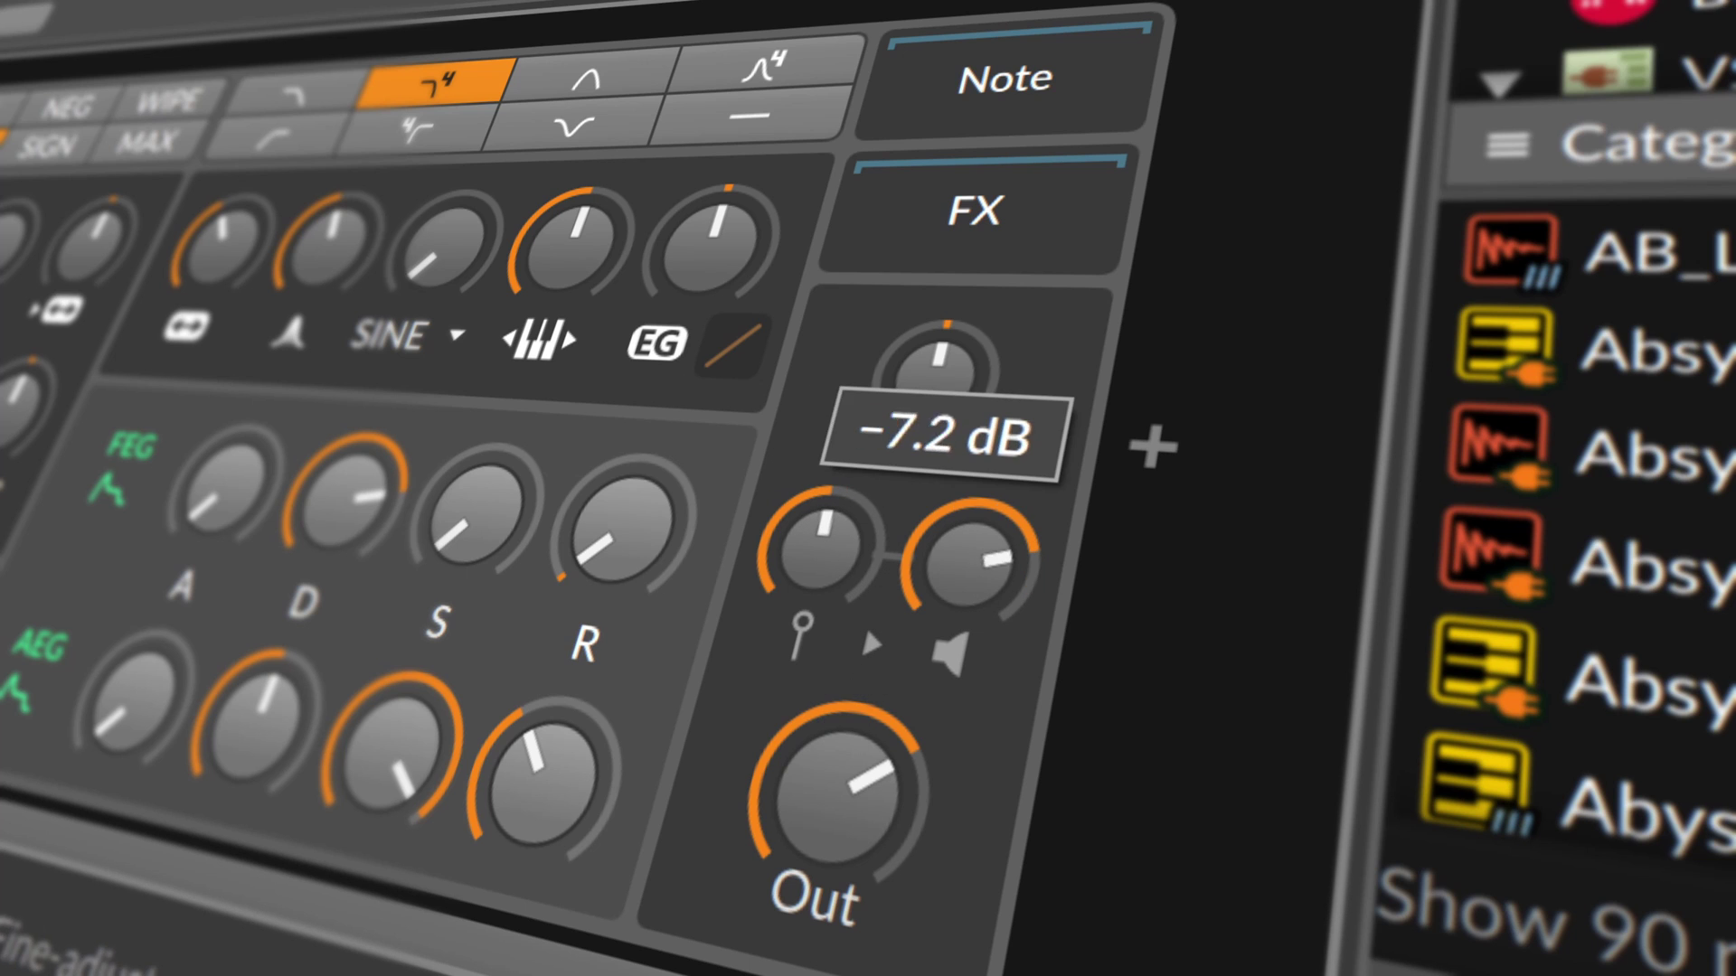
pyautogui.moveTo(989, 561); pyautogui.dragTo(901, 687)
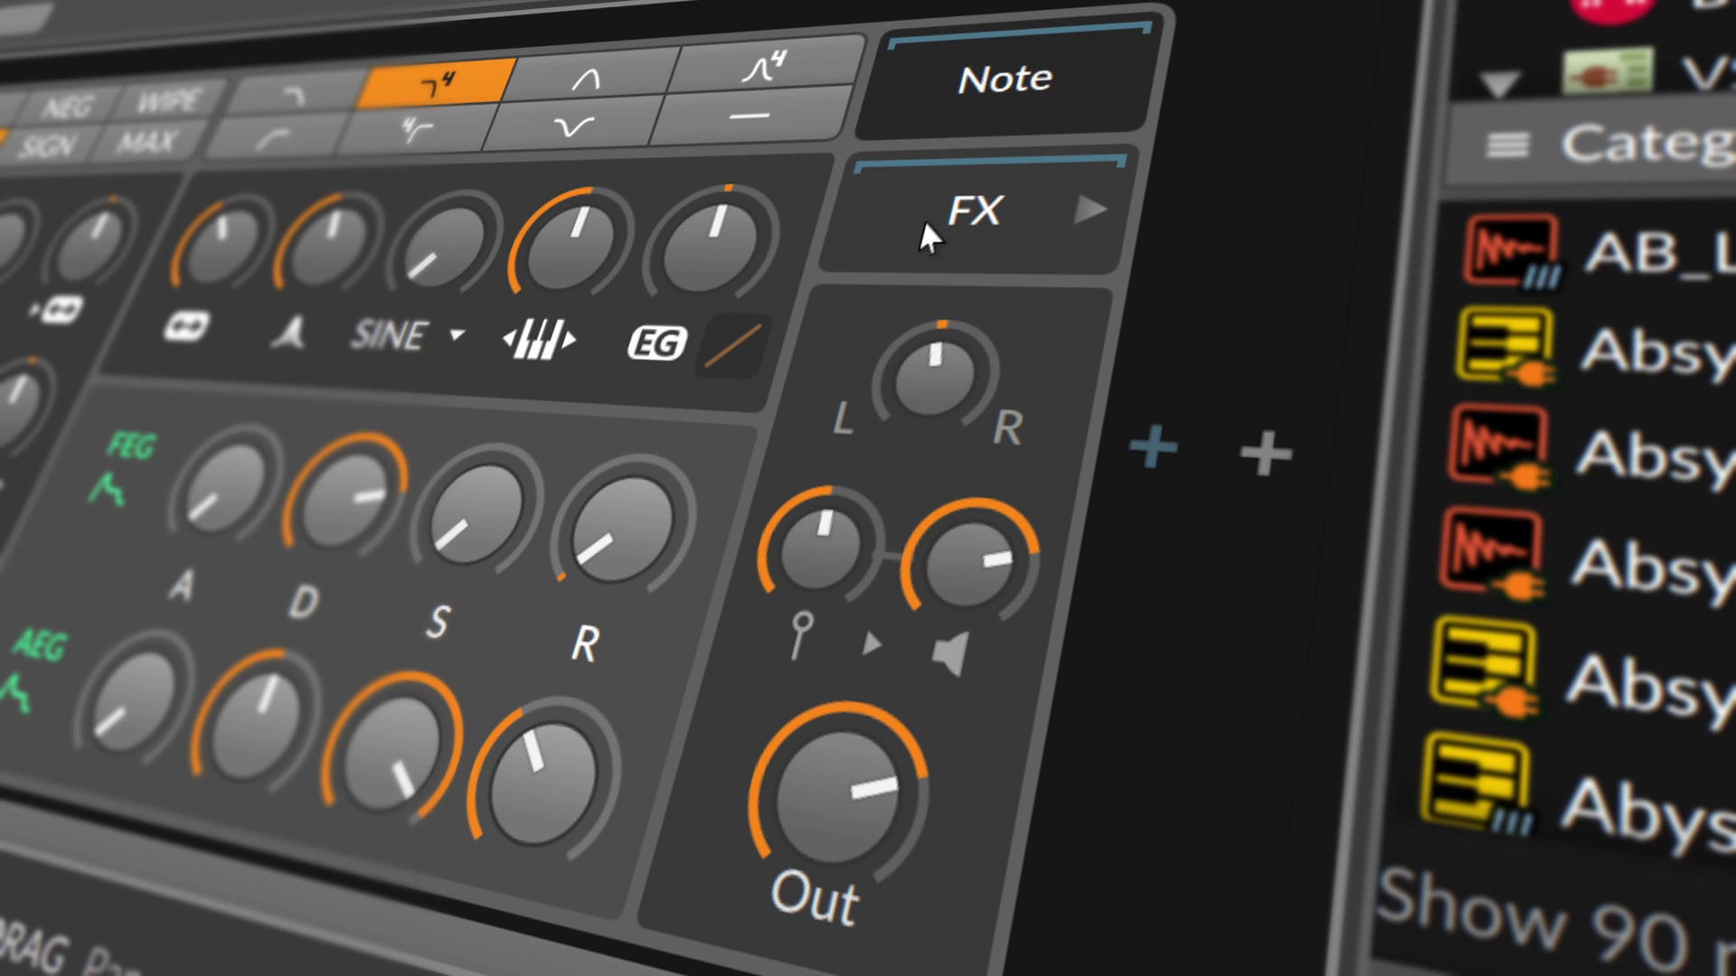
pyautogui.click(1151, 447)
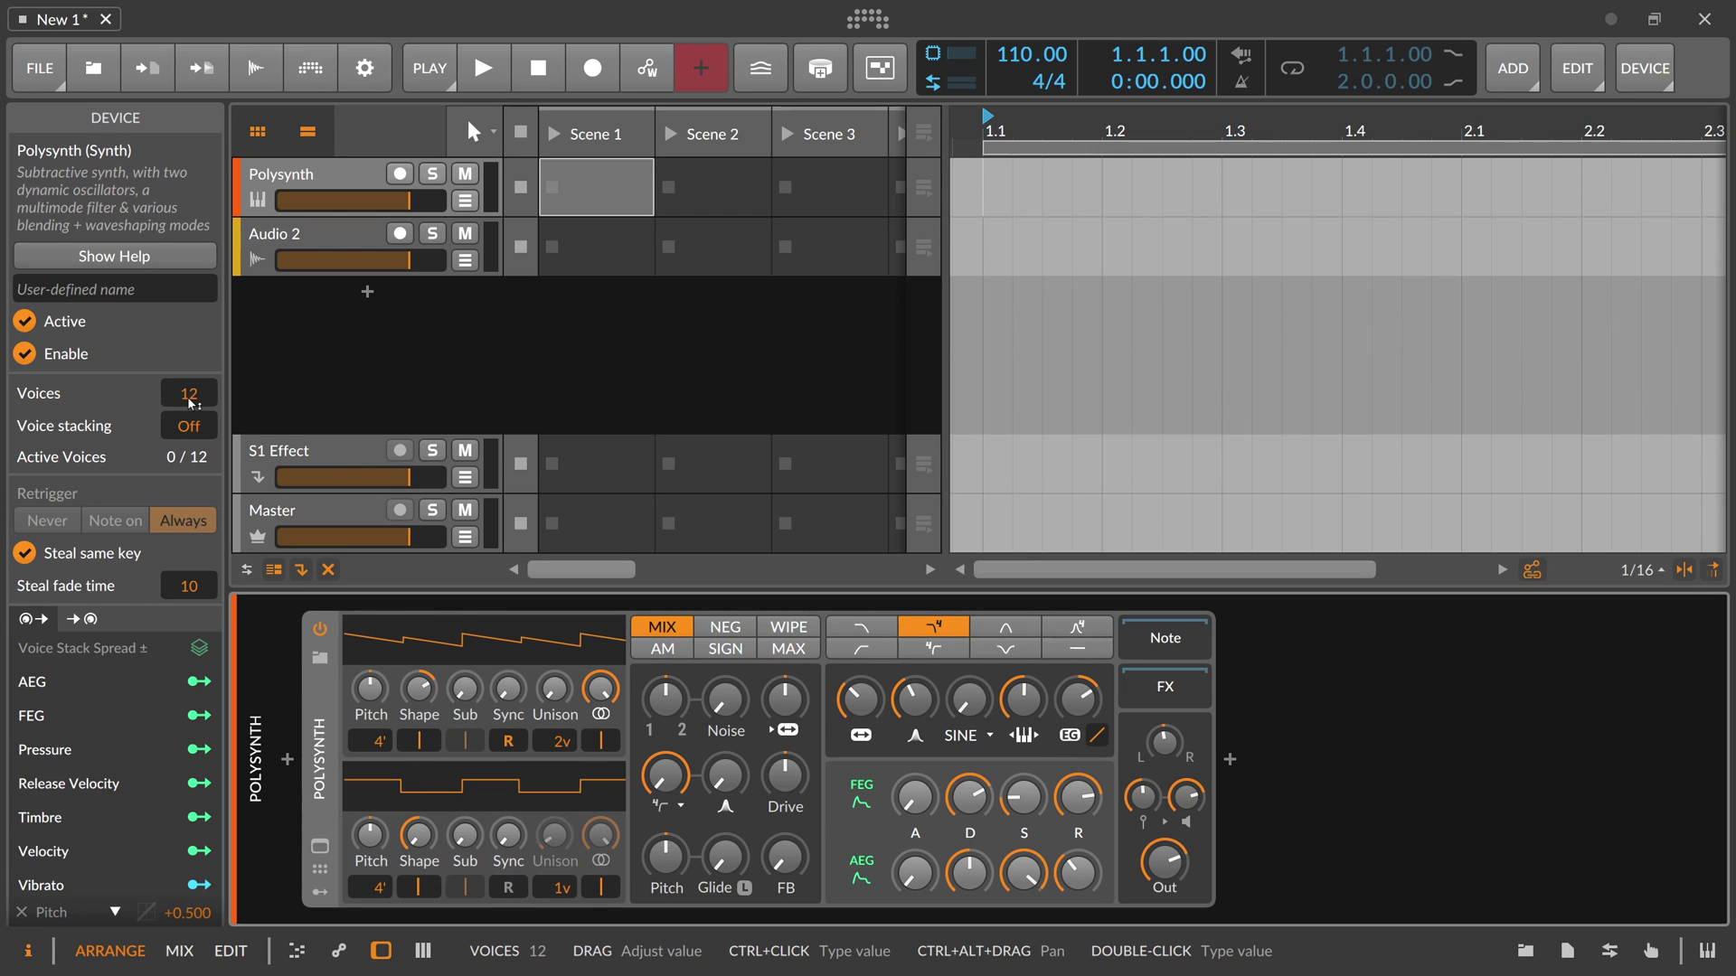
# Reduce voices from 12 to mono, try True Mono, settle on Digi Mono, and stack 5 voices.
pyautogui.moveTo(190, 400); pyautogui.dragTo(190, 479)
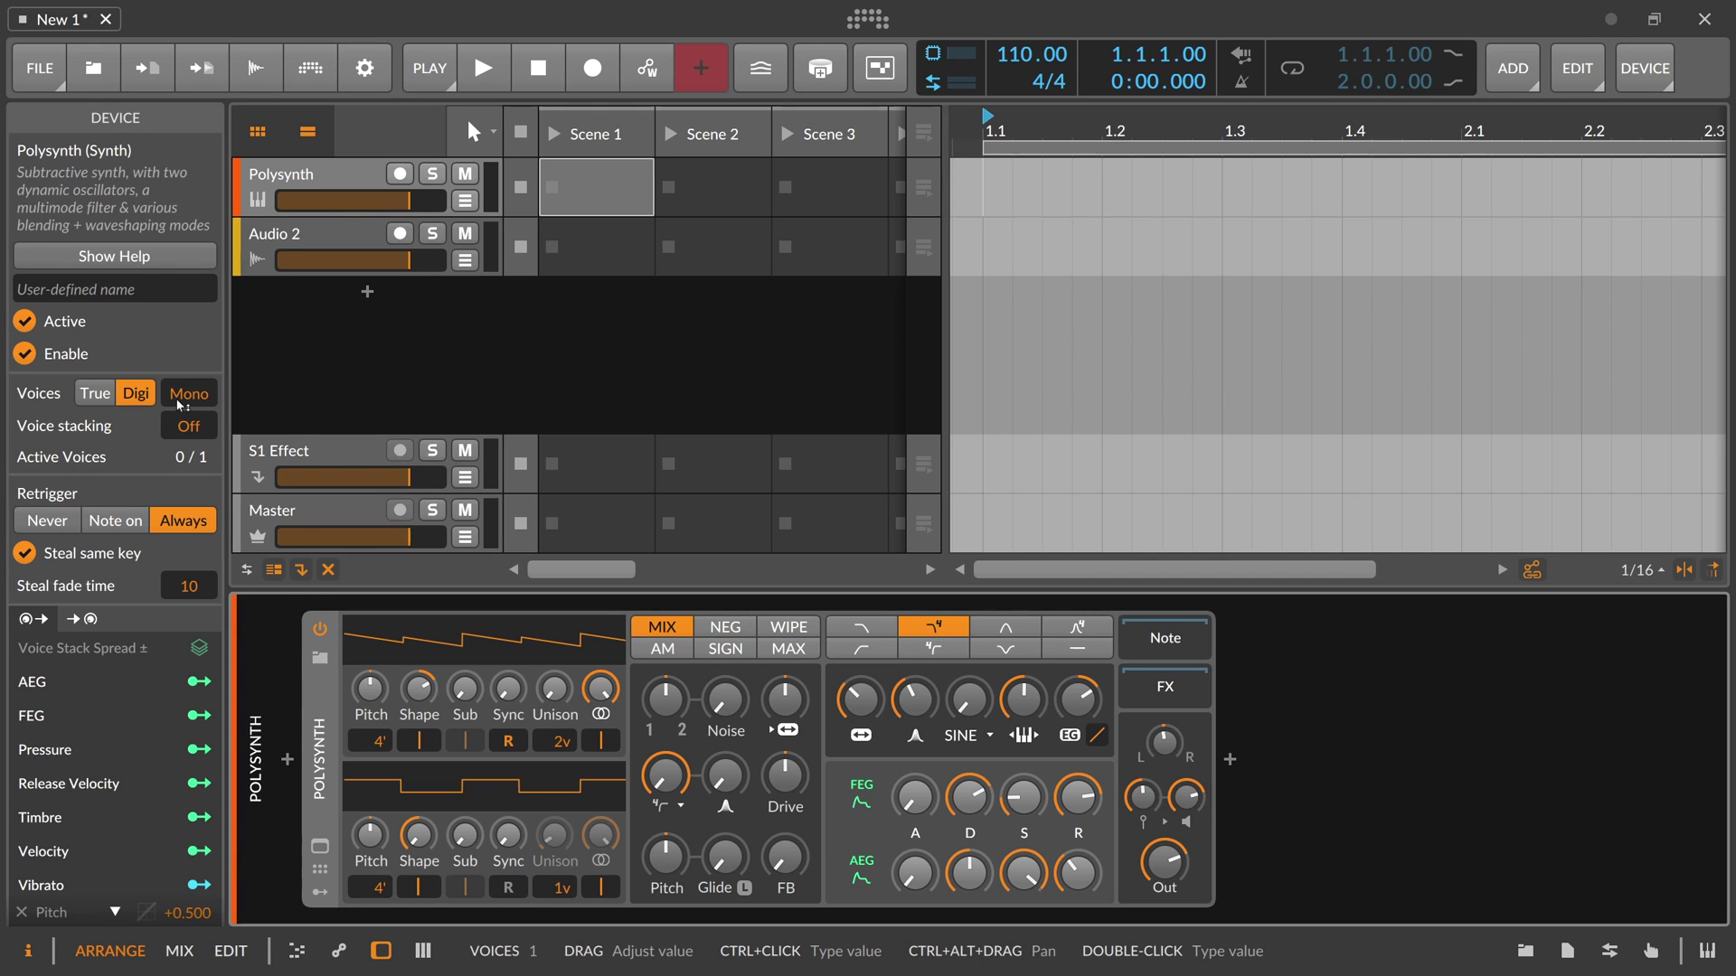
pyautogui.click(95, 398)
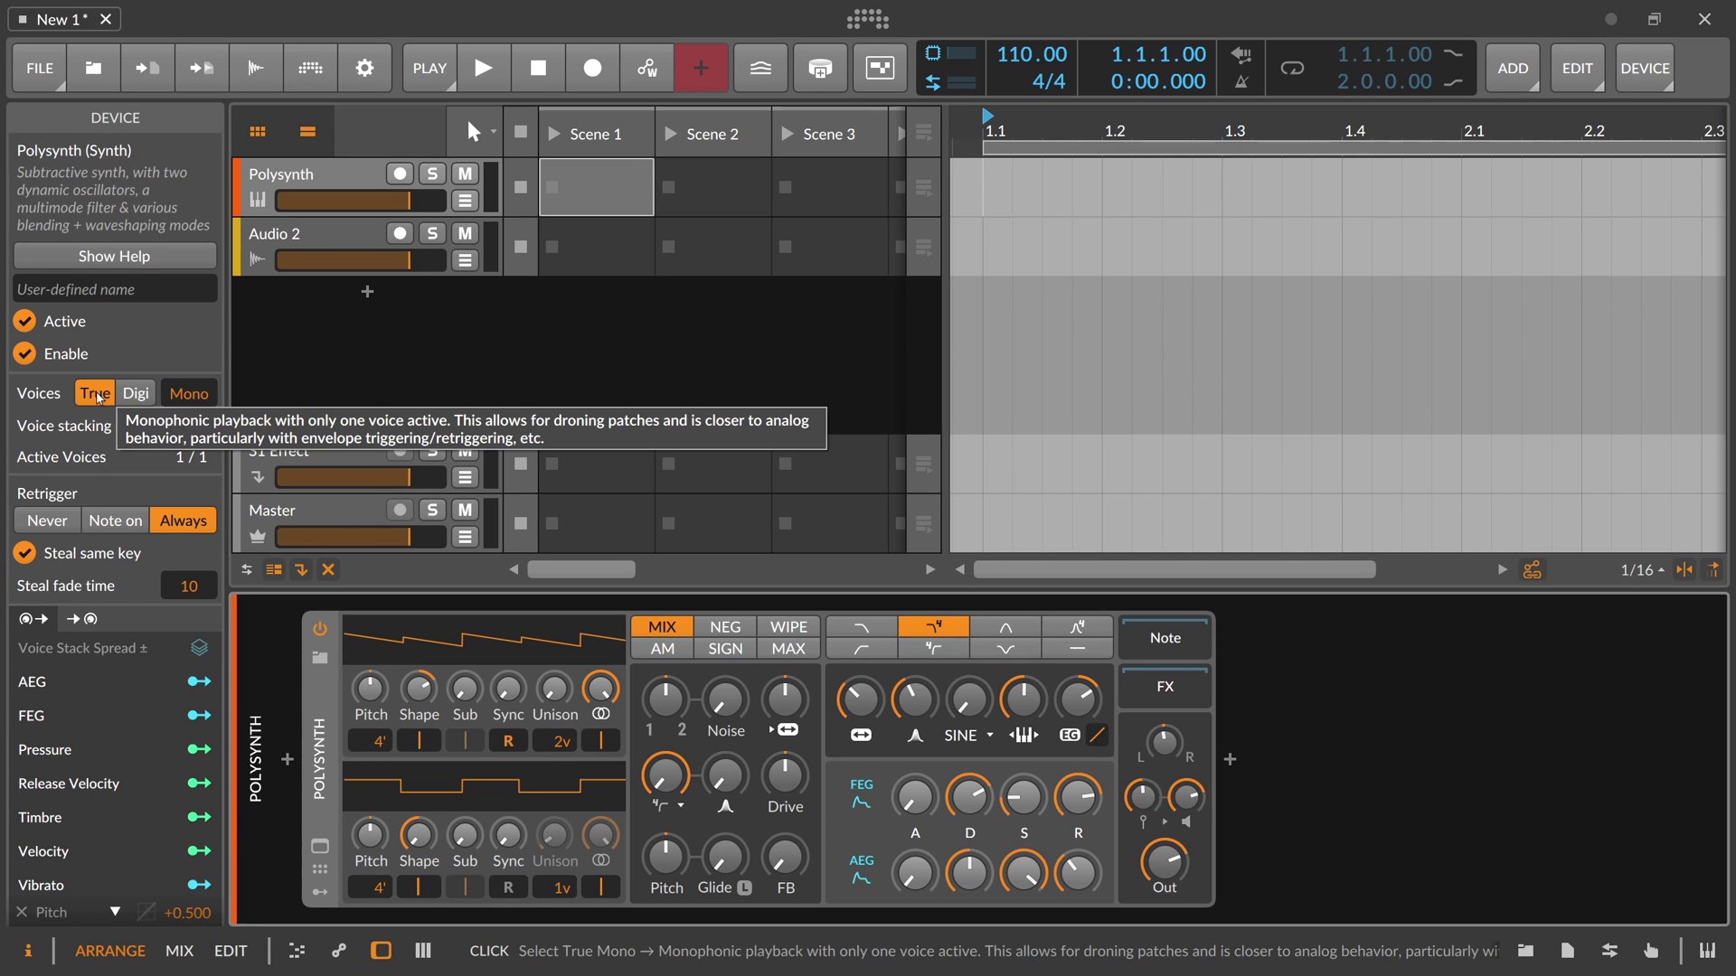
pyautogui.click(131, 395)
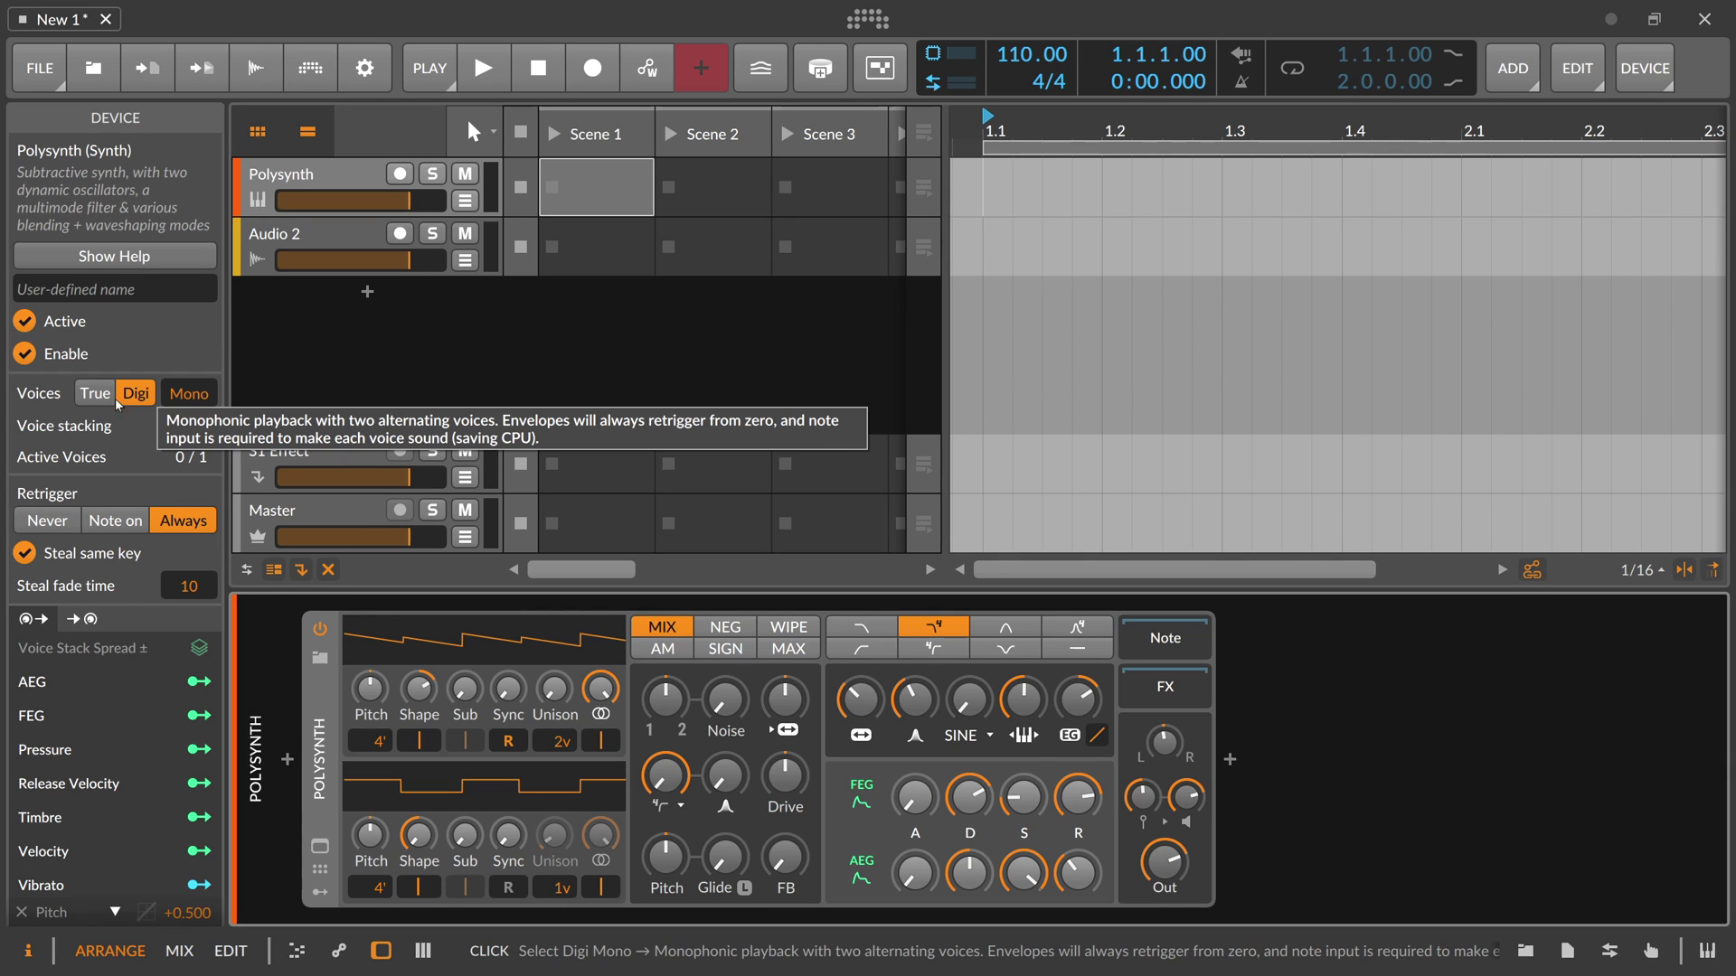
pyautogui.moveTo(171, 434); pyautogui.dragTo(186, 436)
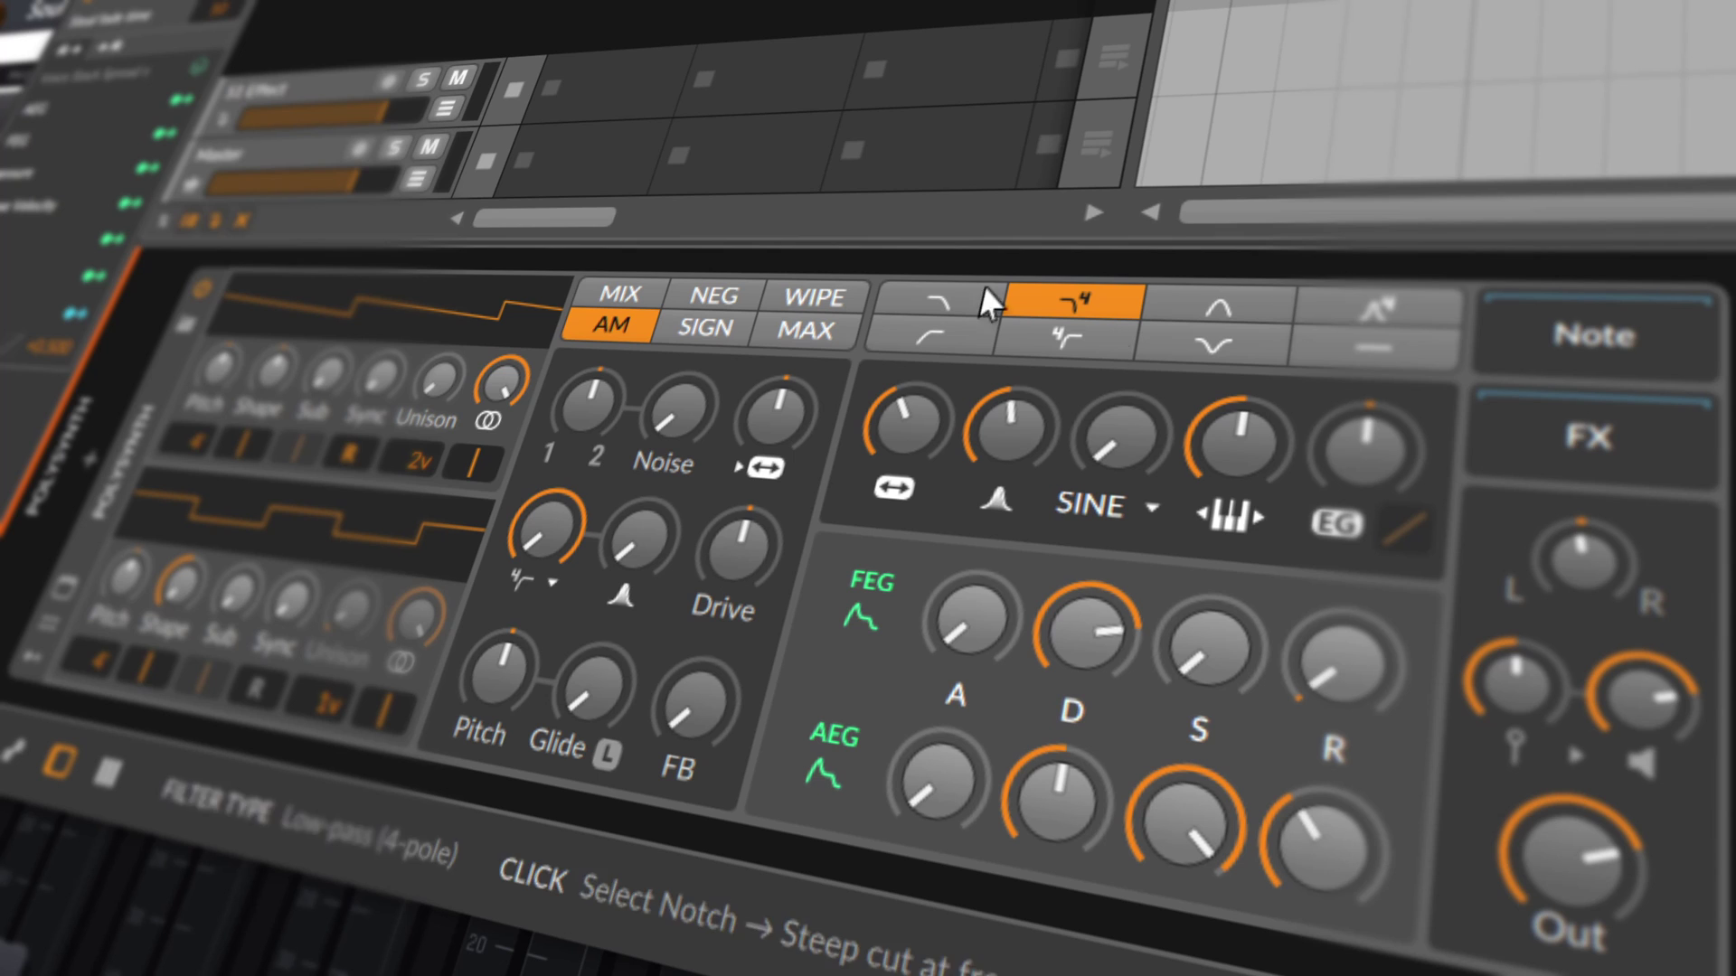
# Switch blend to MIX, set filter envelope sustain 17.6% and depth about +38 st, OSC1 Shape 42.4%.
pyautogui.click(617, 298)
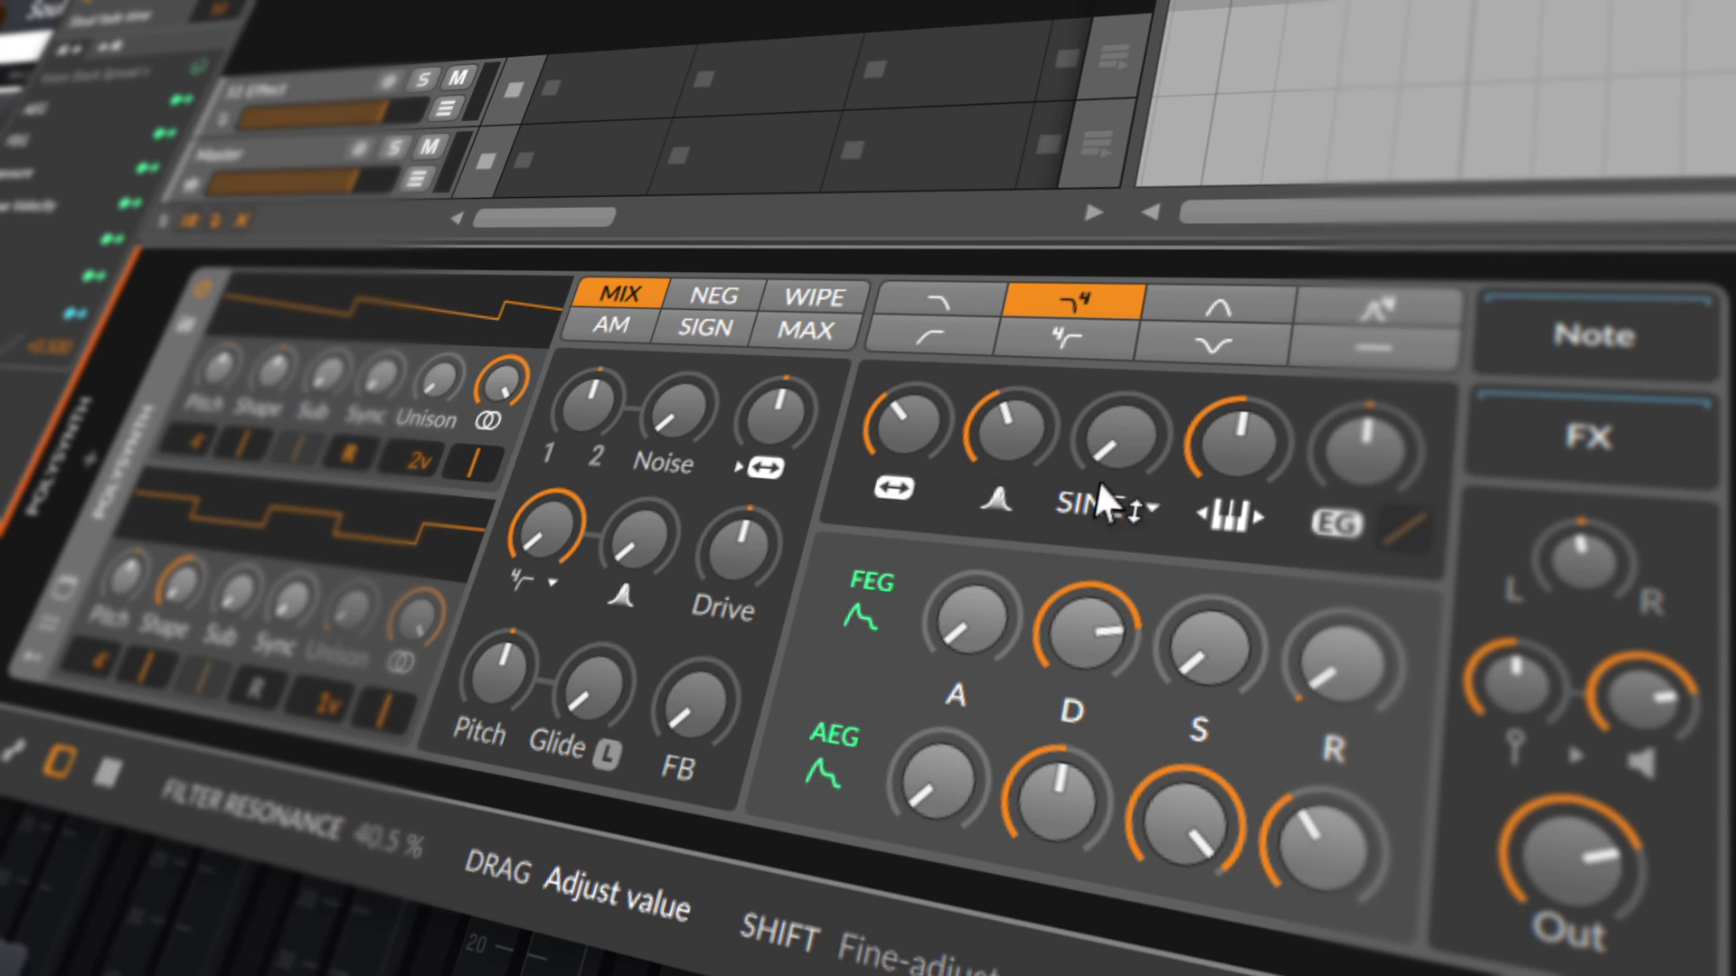
pyautogui.moveTo(1347, 662); pyautogui.dragTo(1347, 660)
pyautogui.moveTo(1200, 636); pyautogui.dragTo(1116, 648)
pyautogui.moveTo(1365, 443); pyautogui.dragTo(1365, 388)
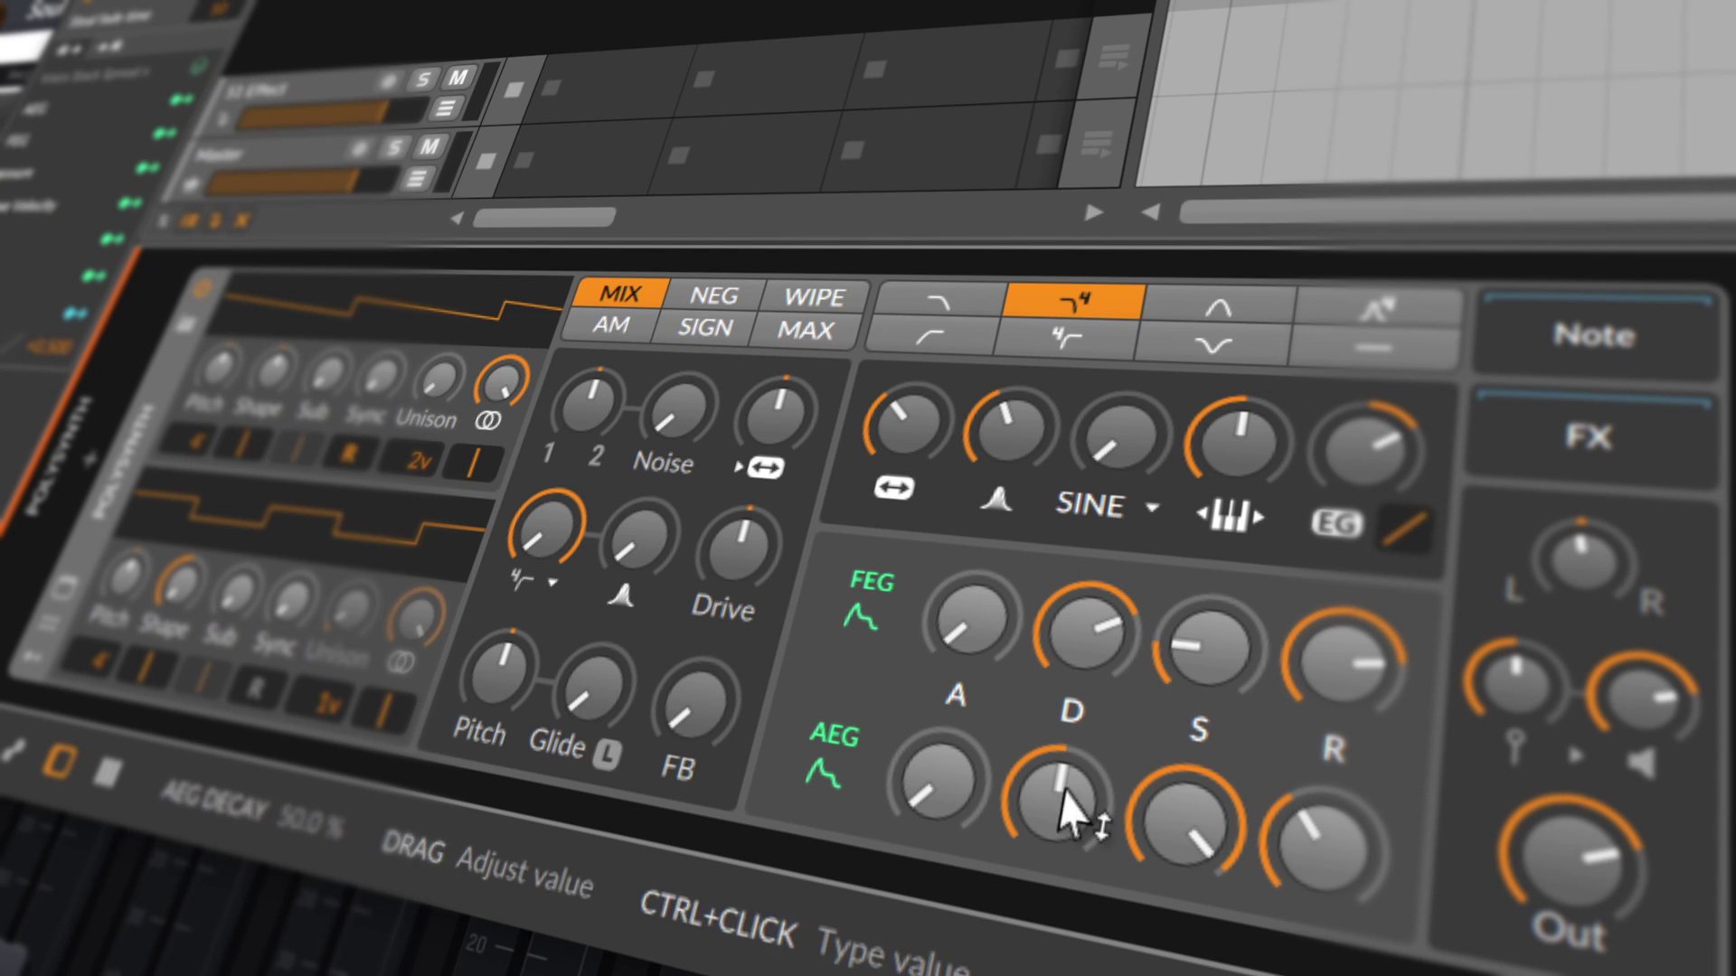
pyautogui.moveTo(276, 387); pyautogui.dragTo(276, 387)
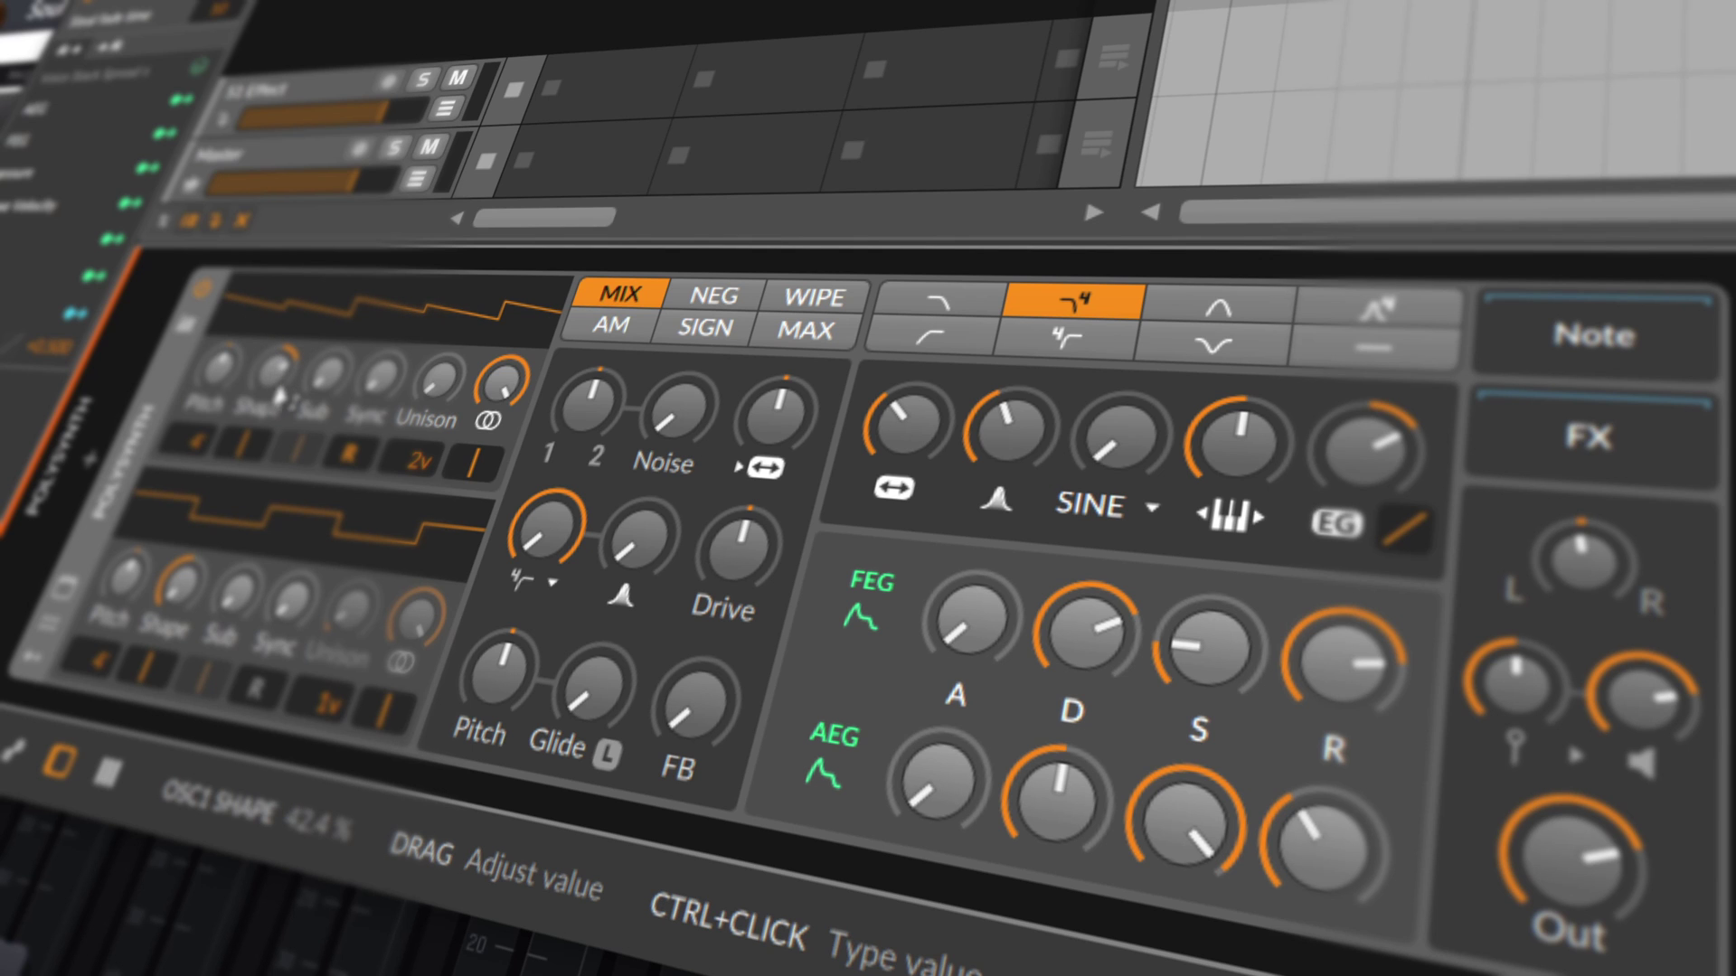